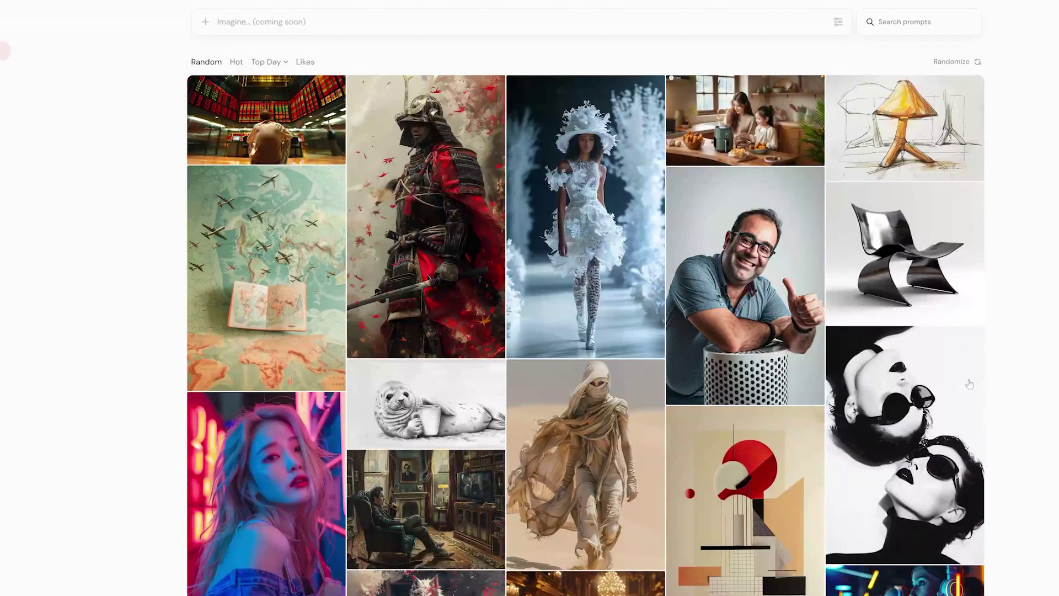
Scroll down through the Midjourney explore gallery of community images
scroll(1048, 347, down, 5)
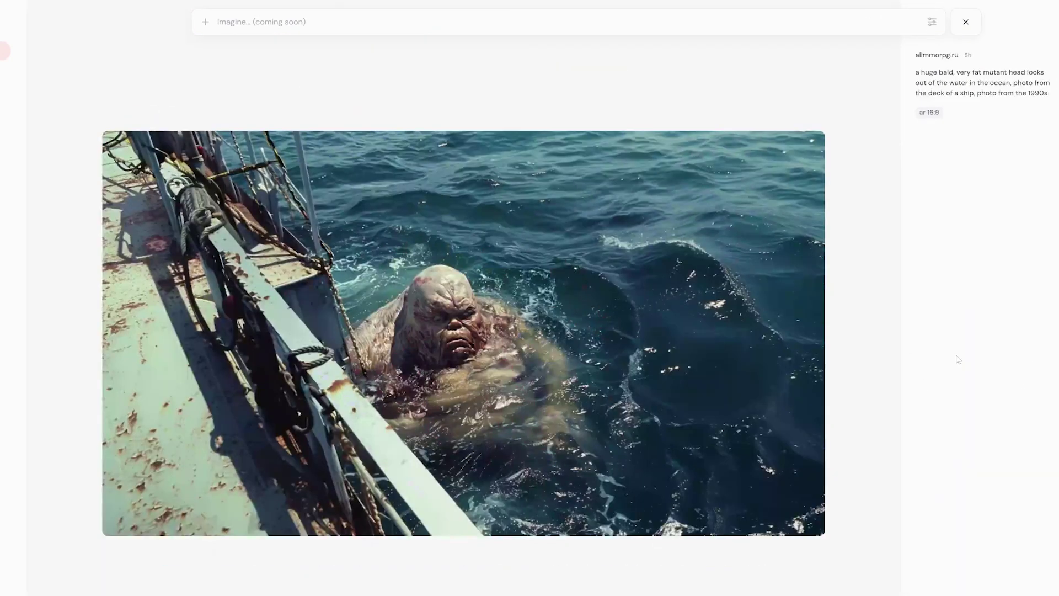
scroll(958, 359, down, 1)
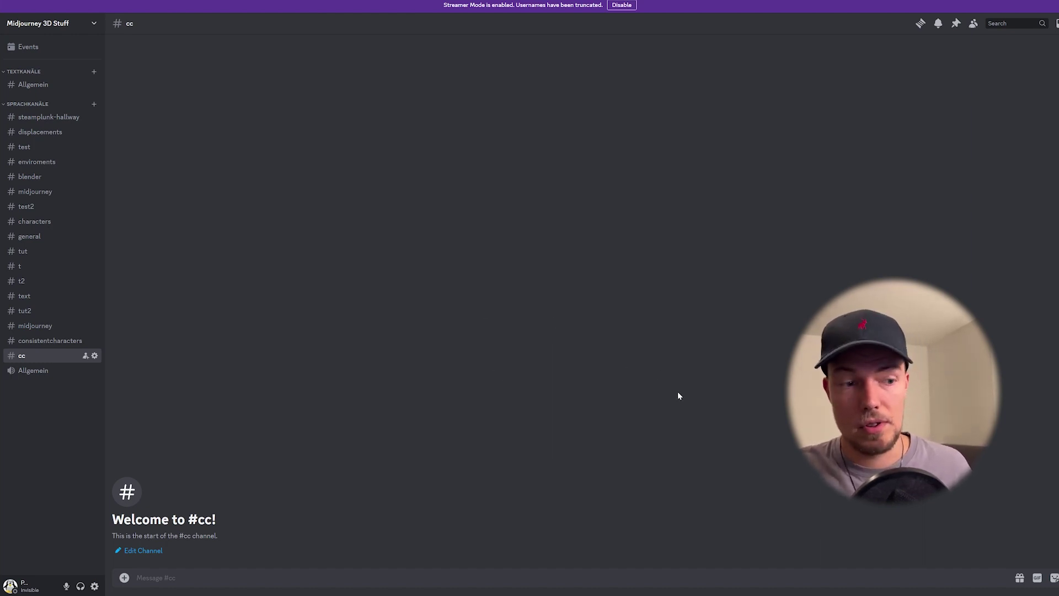
Post the /settings panel in #cc and check that Model V6 [ALPHA] is selected
text(/setting)
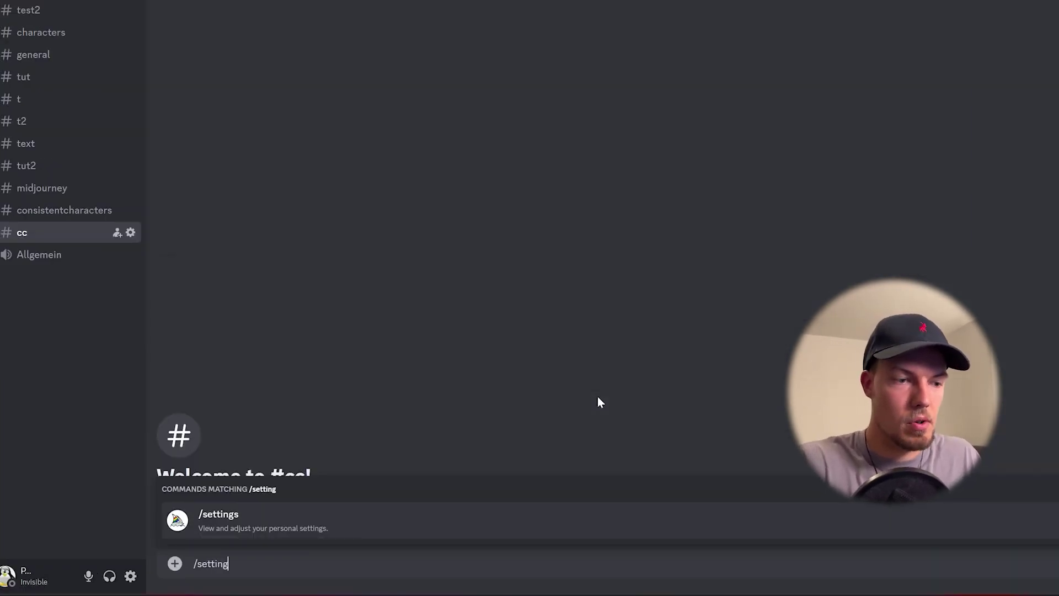
text(s)
key(Return)
key(Return)
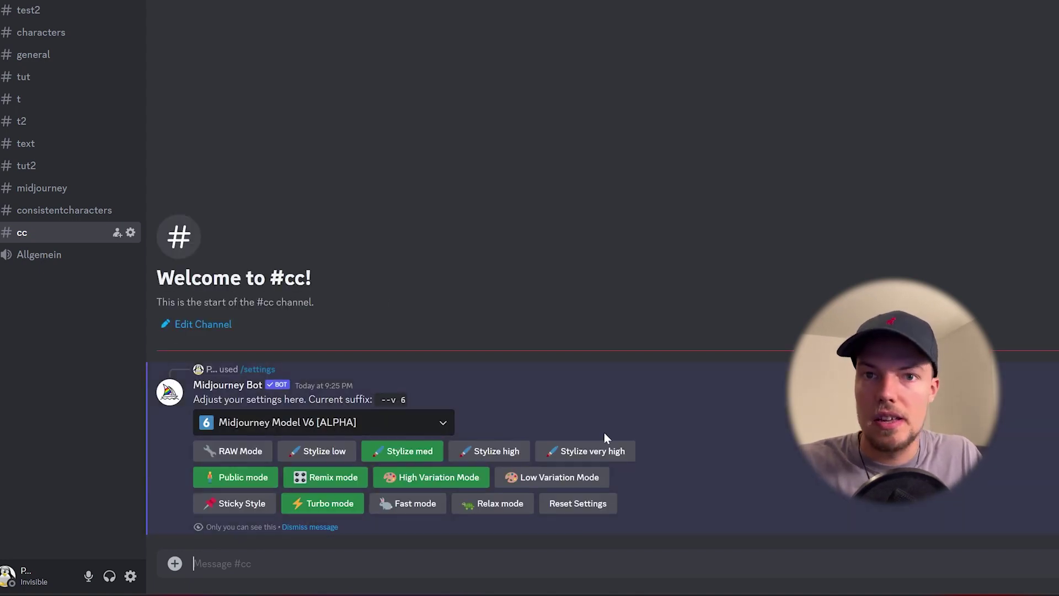
click(346, 428)
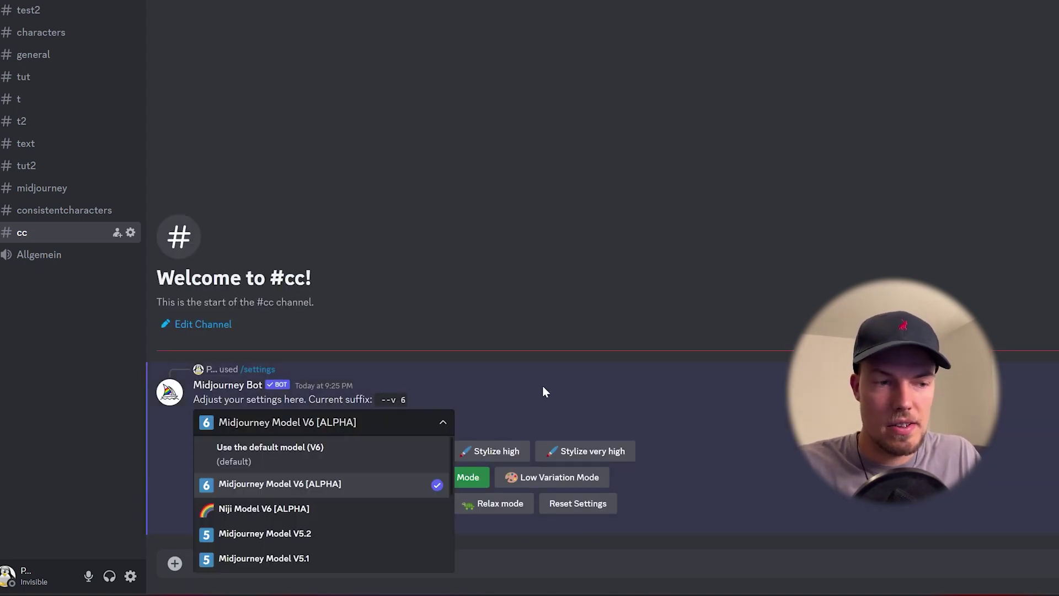
click(673, 297)
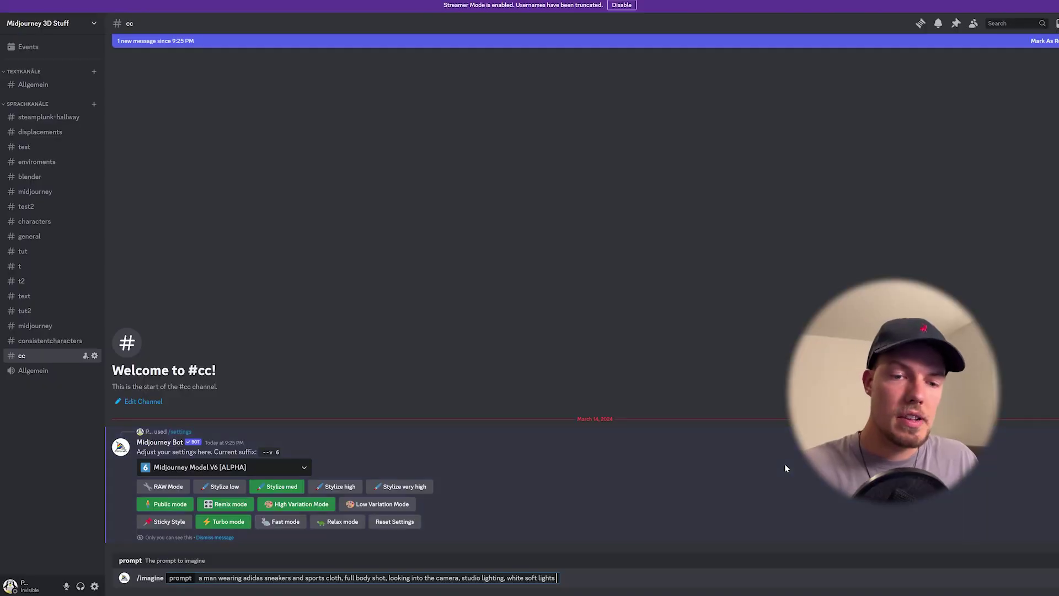
Finish the adidas sneakers prompt with --style raw and aspect ratio --ar 9:16
text(--styöe)
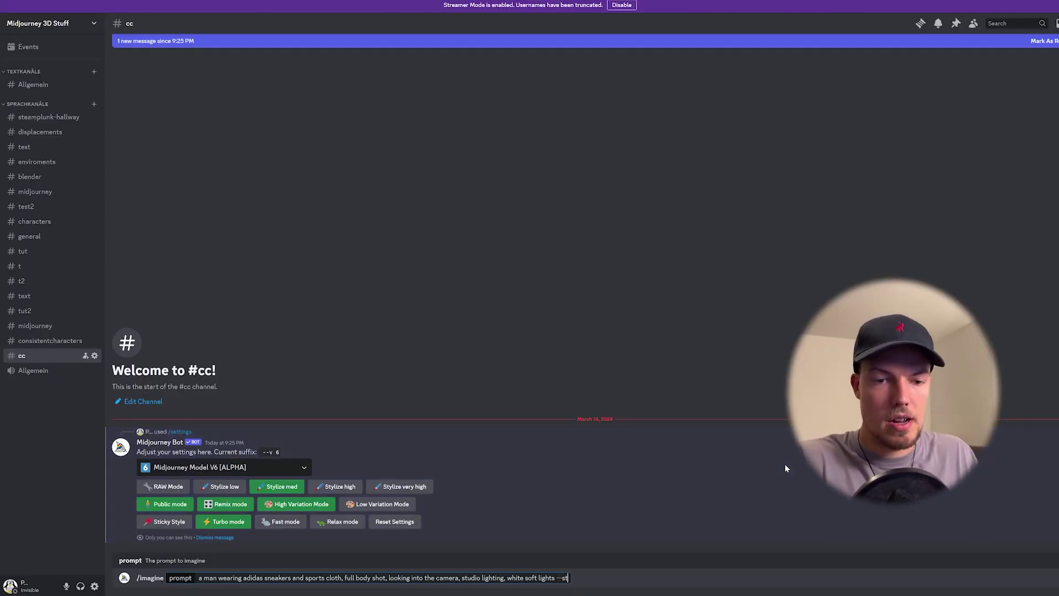
key(BackSpace)
key(BackSpace)
text(le raw)
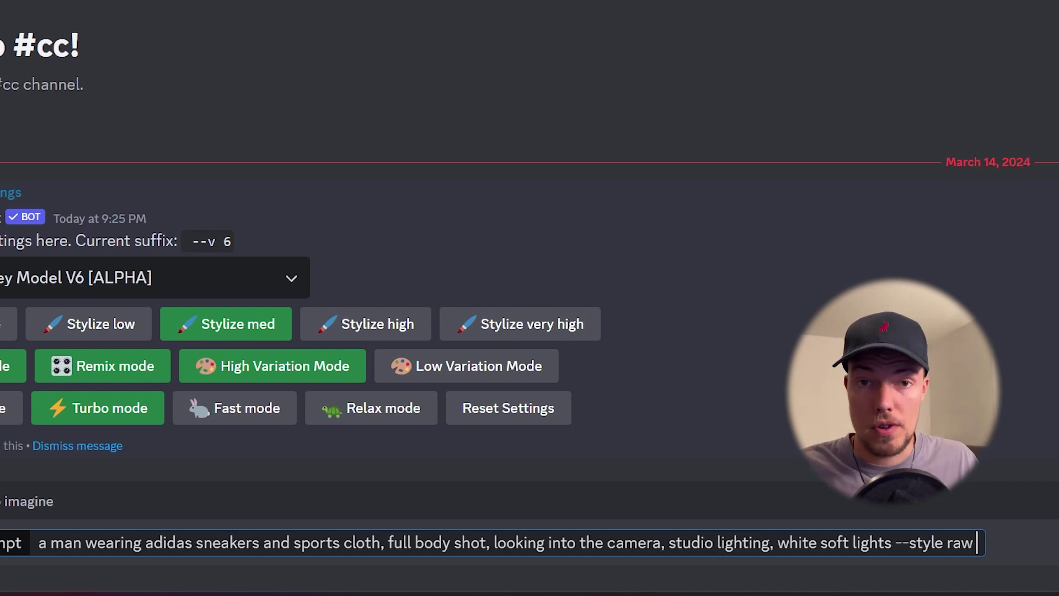
text( --)
text(ar 16:9)
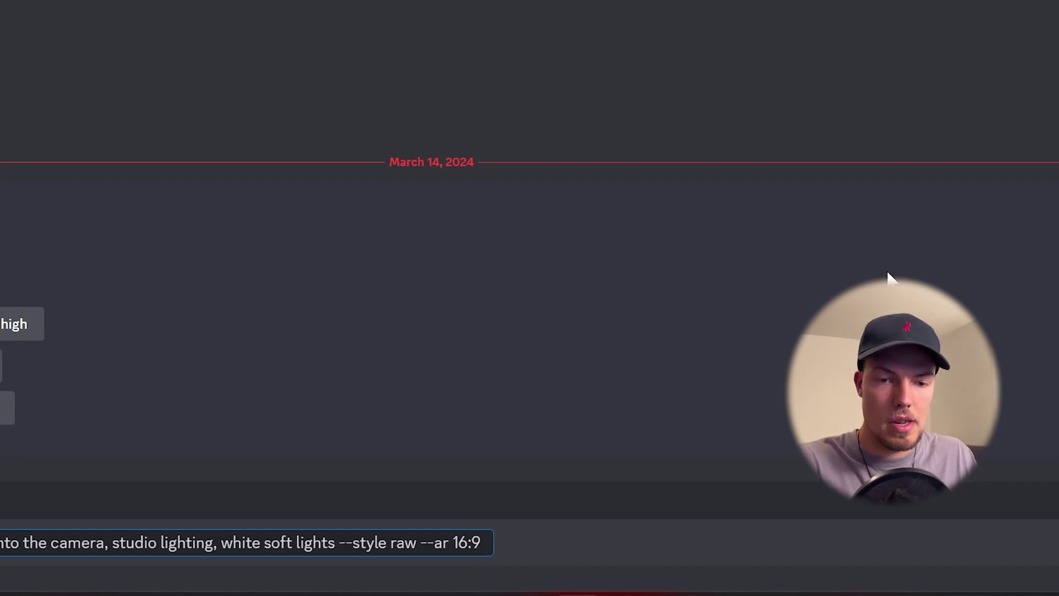
key(BackSpace)
key(BackSpace)
key(BackSpace)
key(BackSpace)
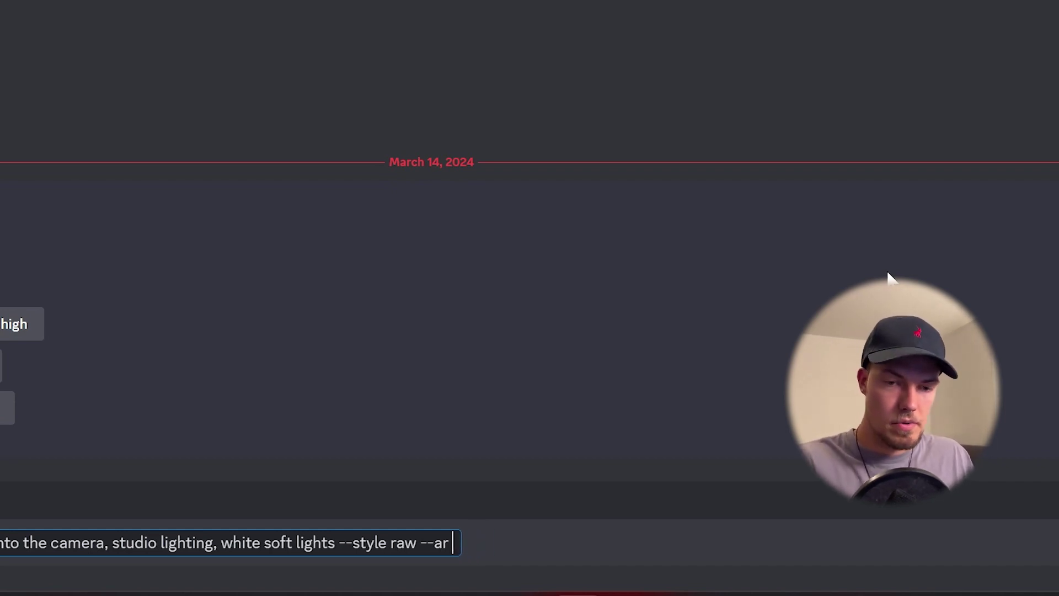
text(9:16)
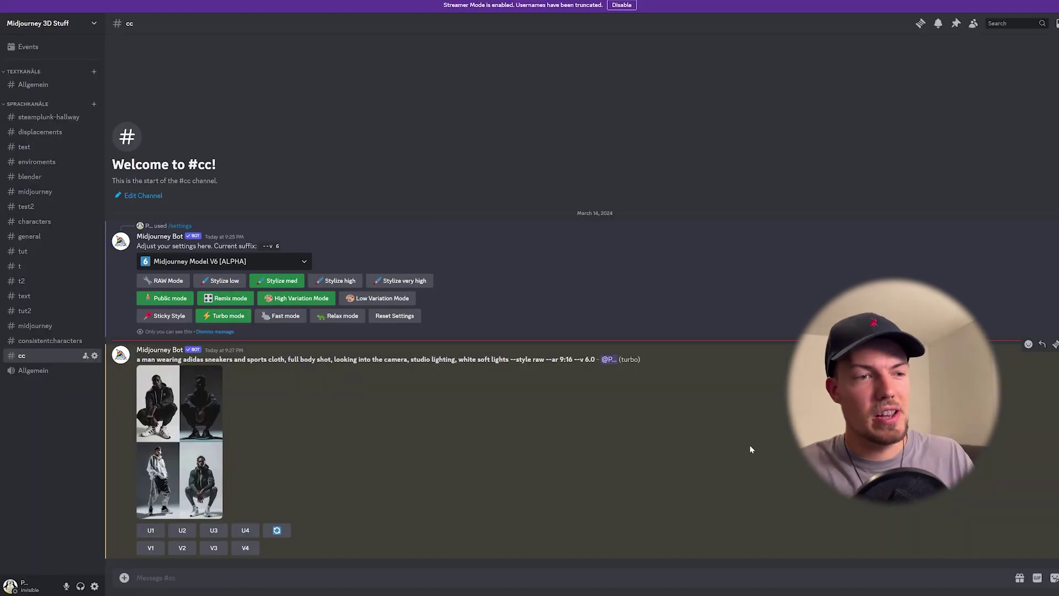
Enlarge the generated four-image adidas grid to preview it
click(184, 439)
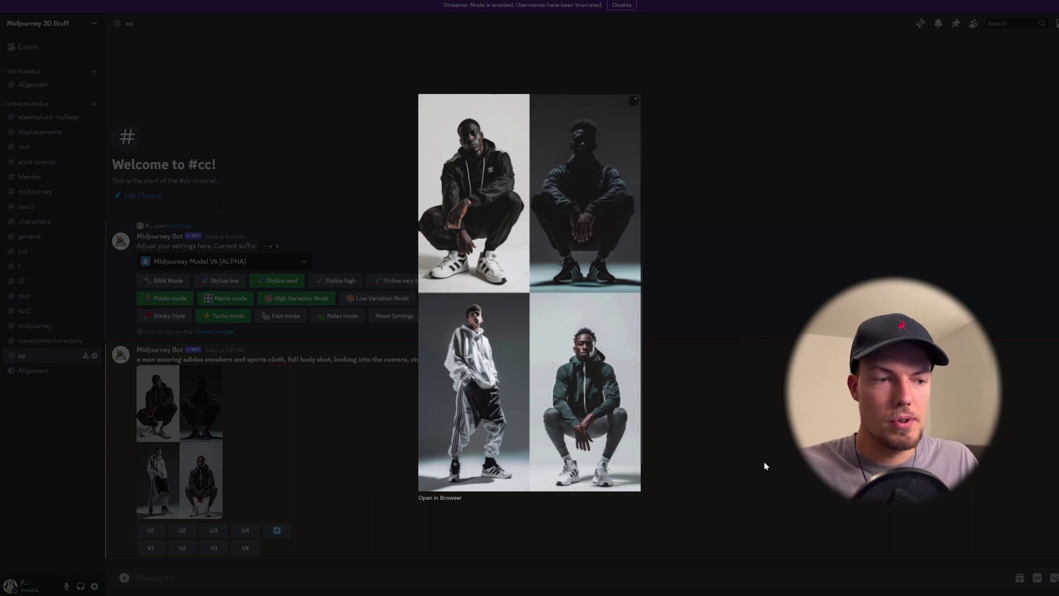
click(612, 441)
click(182, 441)
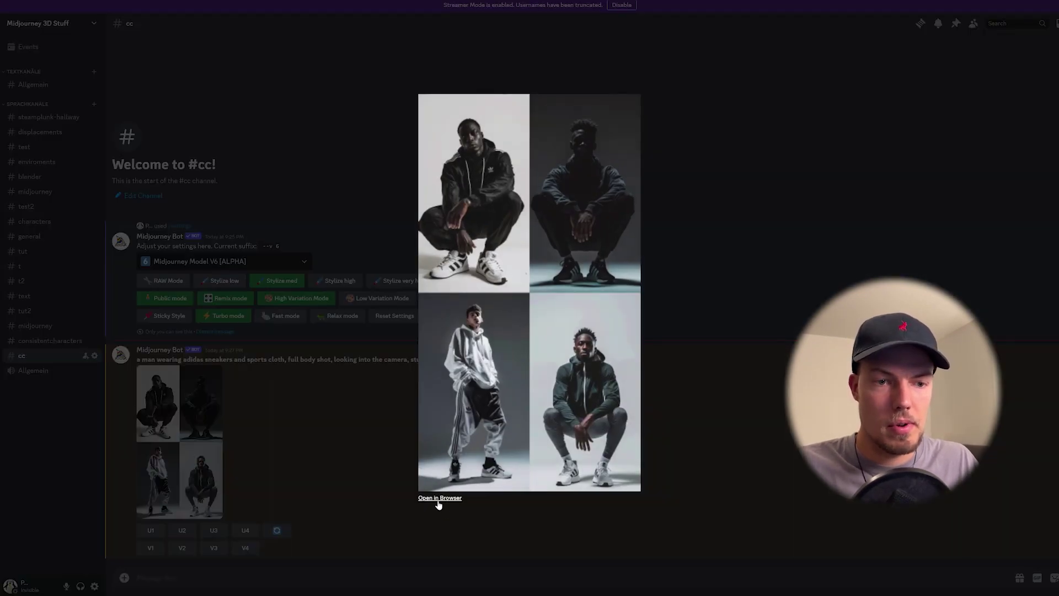
click(440, 498)
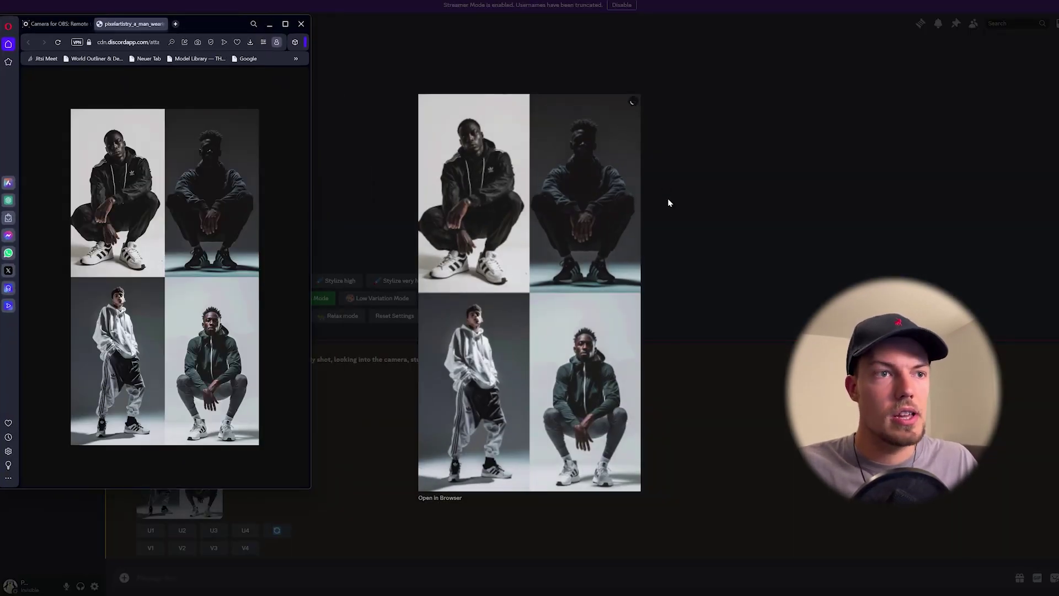
click(284, 24)
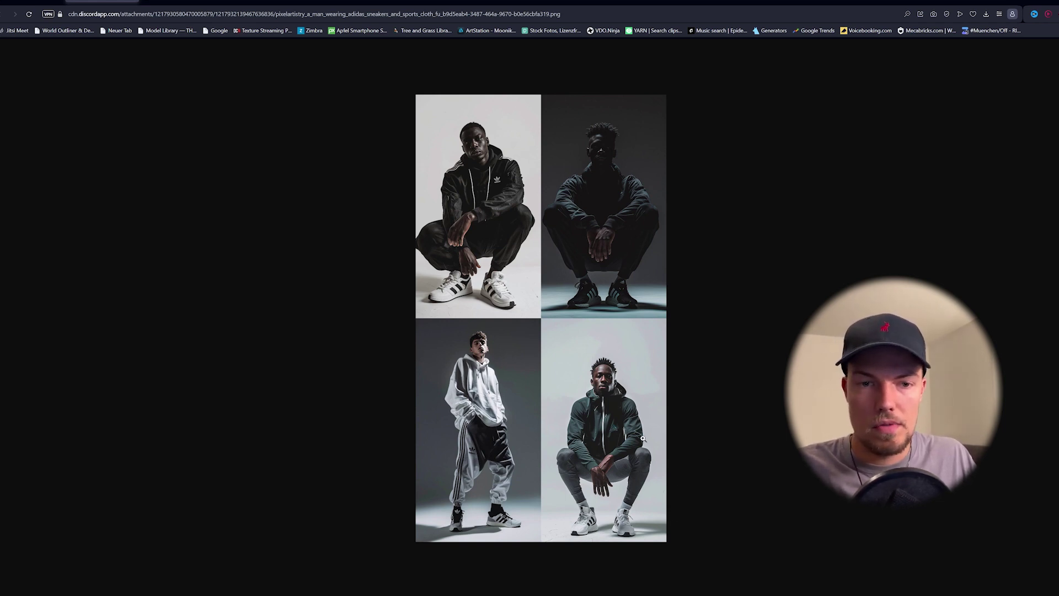
scroll(622, 451, up, 2)
scroll(621, 450, down, 1)
scroll(629, 567, up, 1)
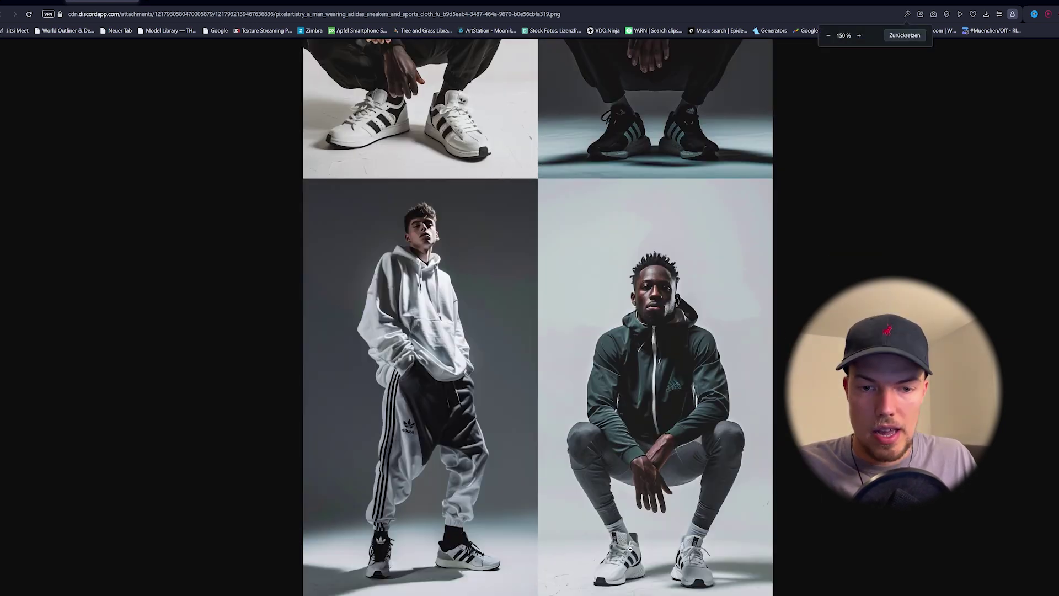
scroll(687, 546, up, 5)
scroll(480, 336, down, 3)
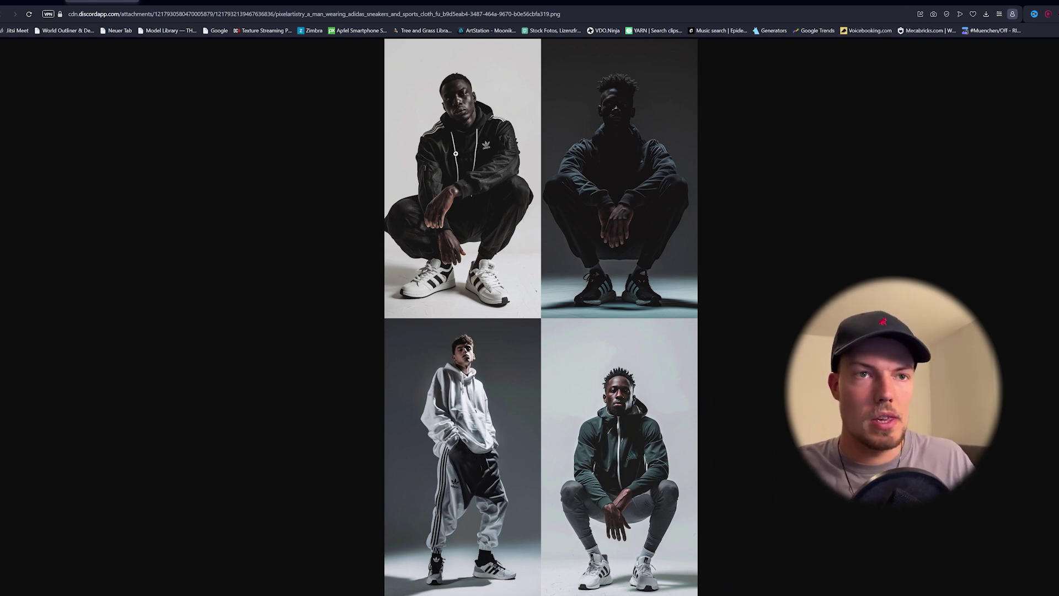
scroll(463, 176, up, 3)
scroll(702, 470, down, 4)
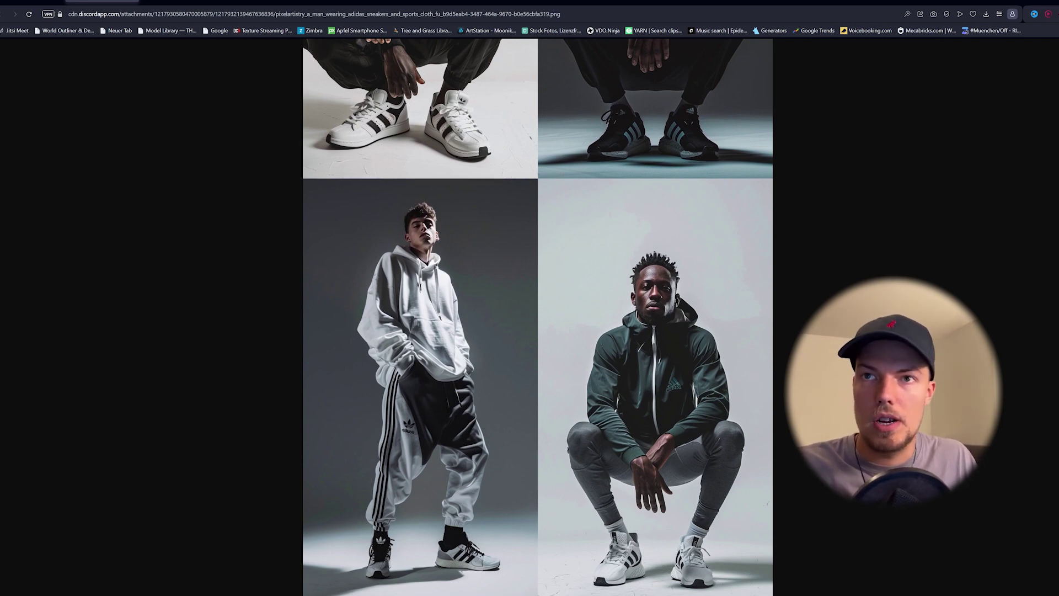
key(alt+Tab)
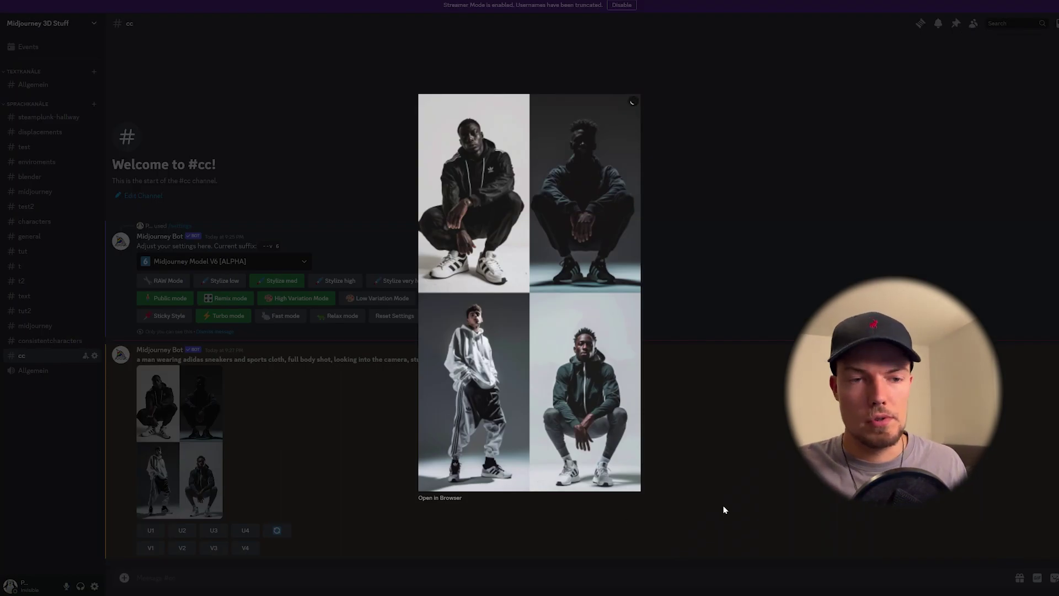
Upscale image 4, the crouching man in the green adidas jacket, and enlarge it
click(725, 510)
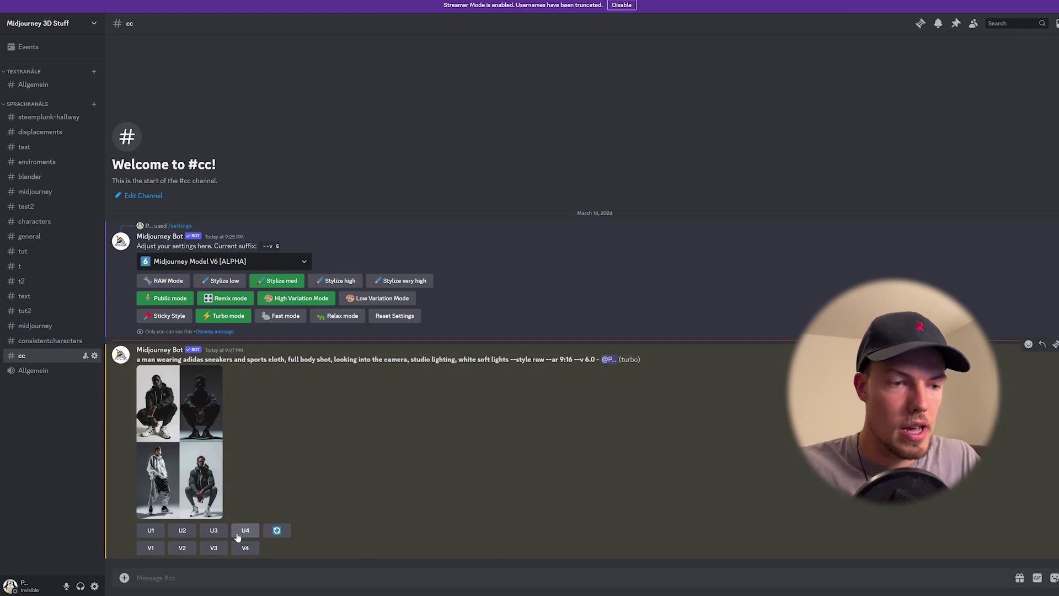
click(254, 531)
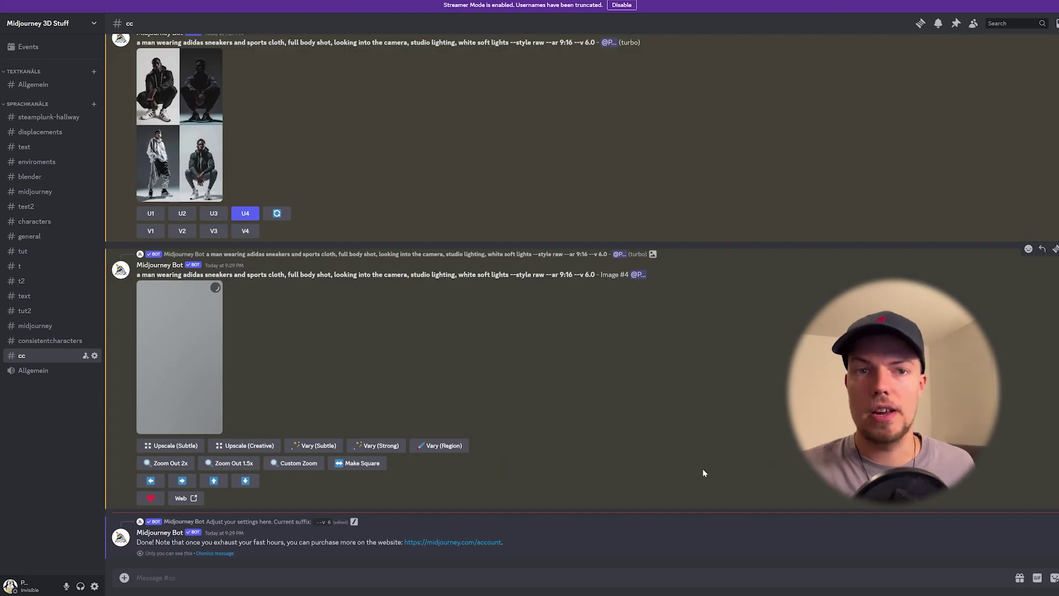
click(196, 357)
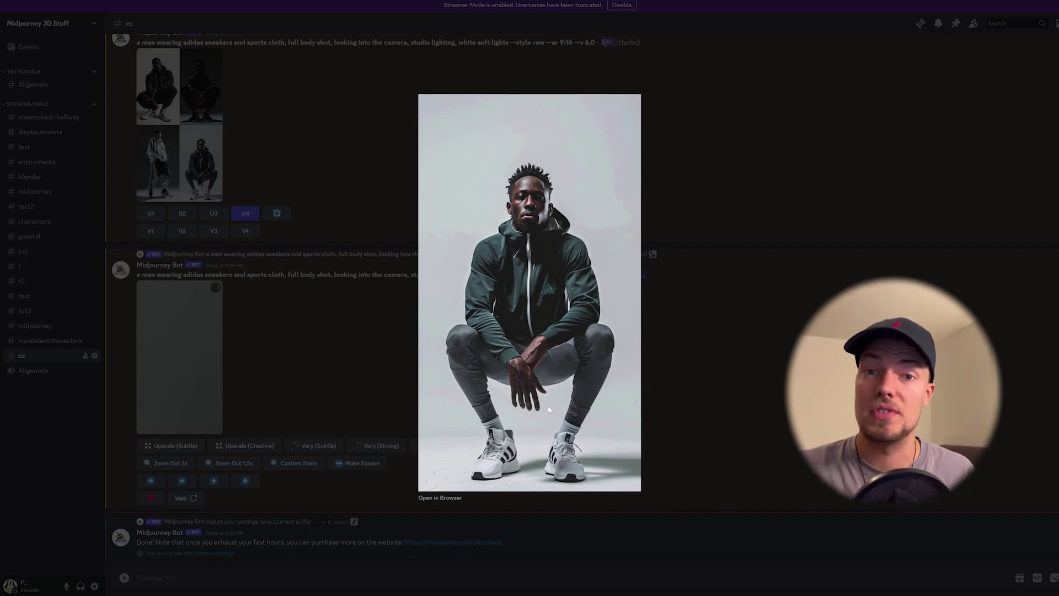
click(440, 497)
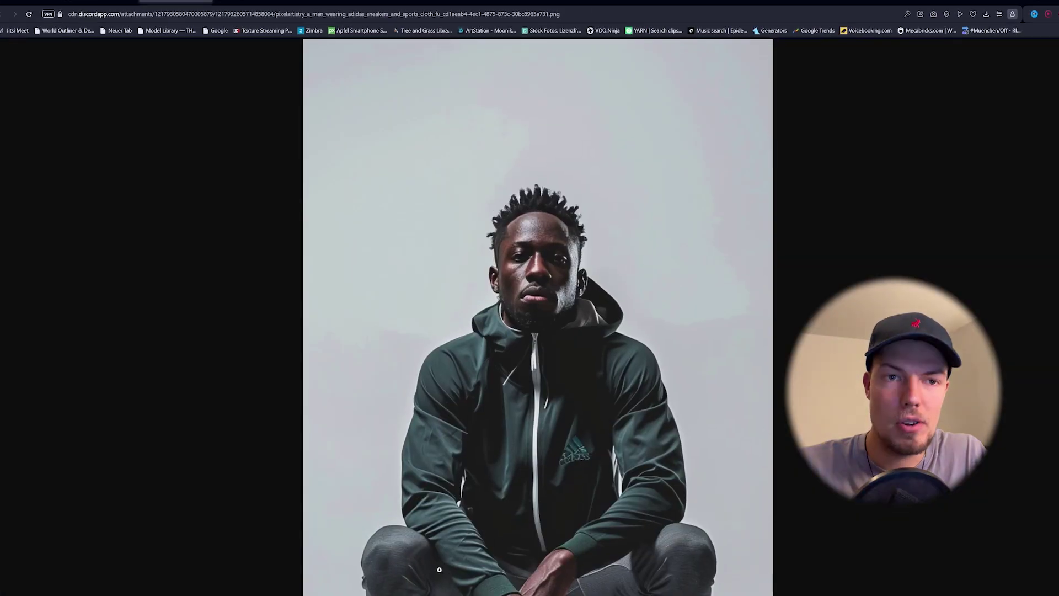
scroll(565, 380, down, 4)
scroll(565, 380, down, 3)
key(ctrl+minus)
key(ctrl+minus)
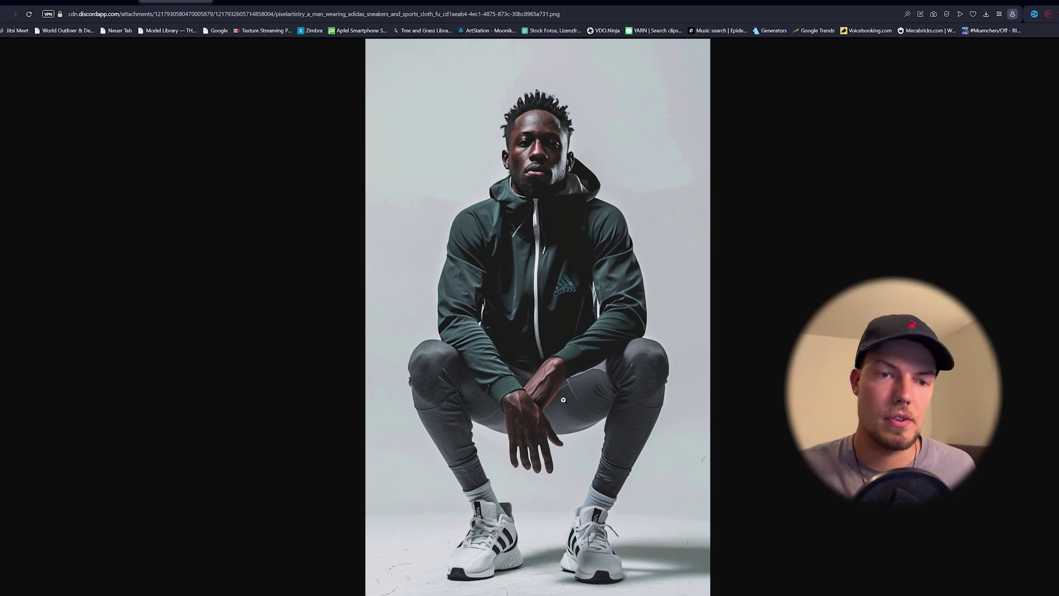
Upload the saved squatting-man image into the #cc channel
key(alt+Tab)
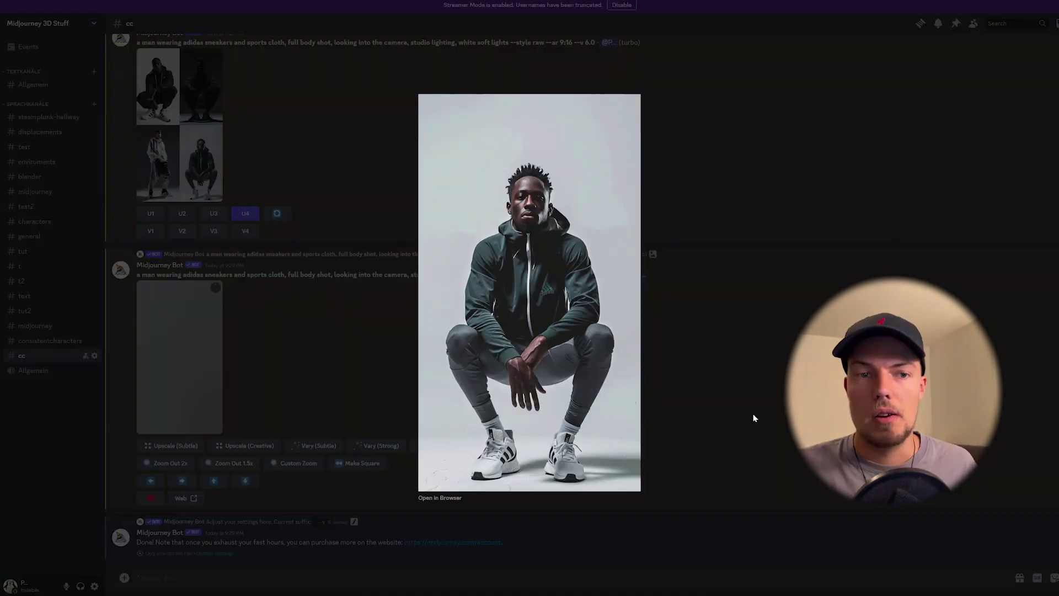
key(Escape)
drag(249, 295, 264, 574)
key(Return)
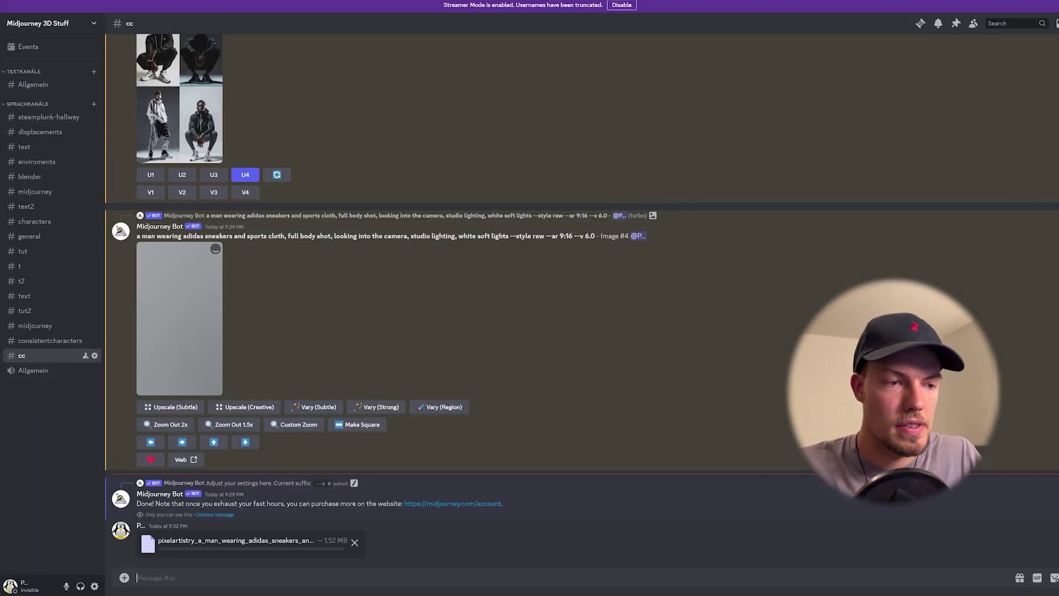
Enlarge the posted squatting-man image to check it
click(180, 478)
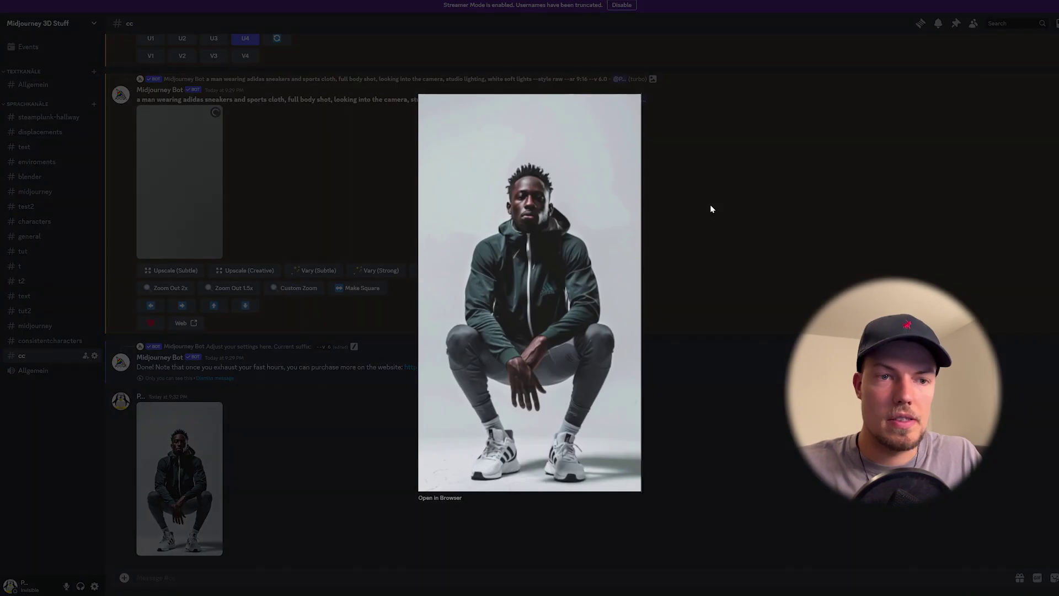
click(736, 500)
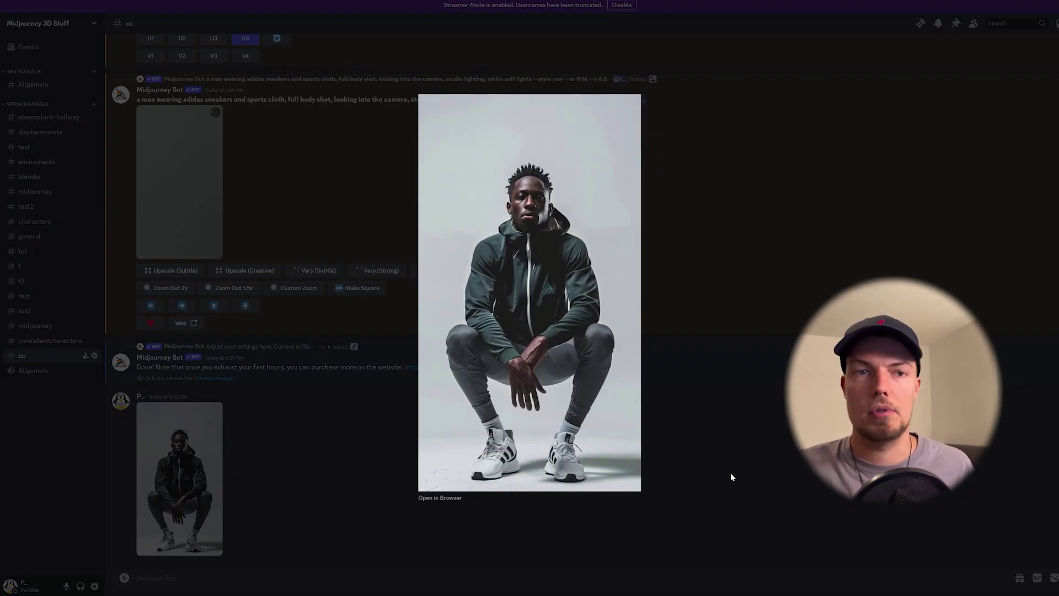
click(773, 433)
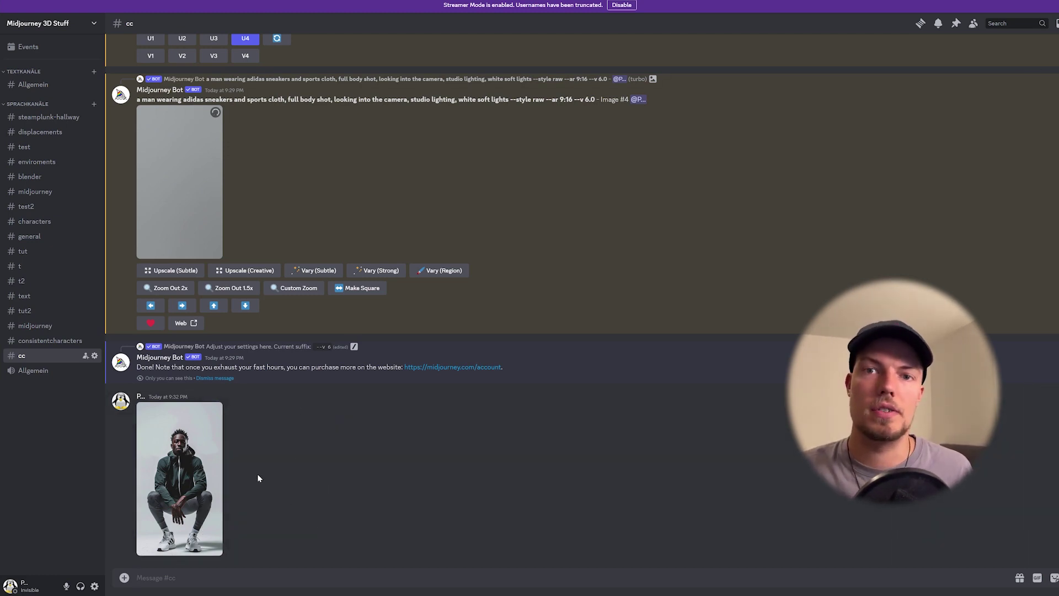
click(203, 482)
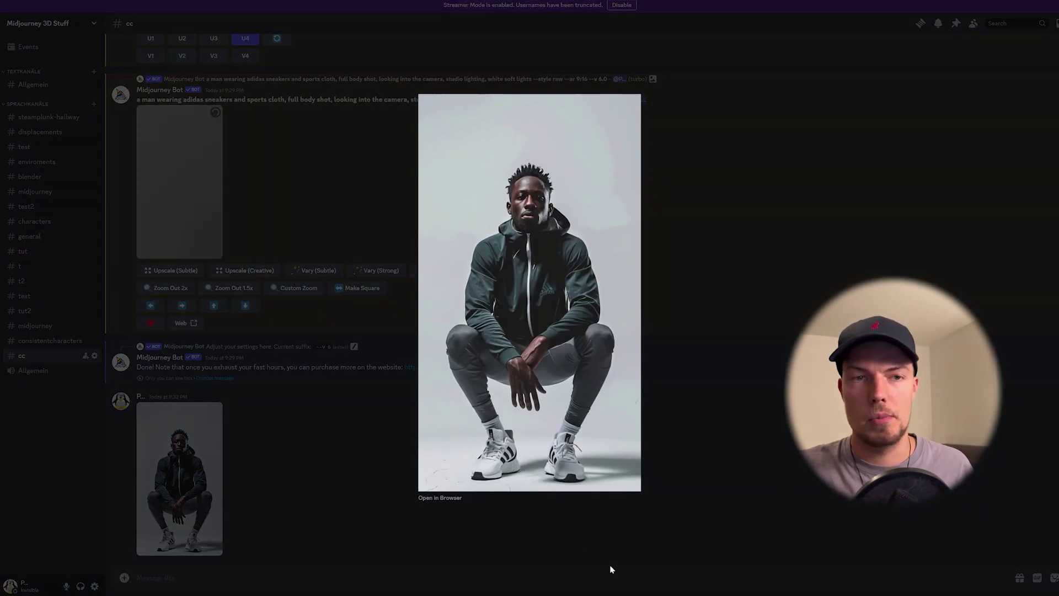
End the Berlin red-light prompt with --cref and the posted image's link as character reference
click(498, 560)
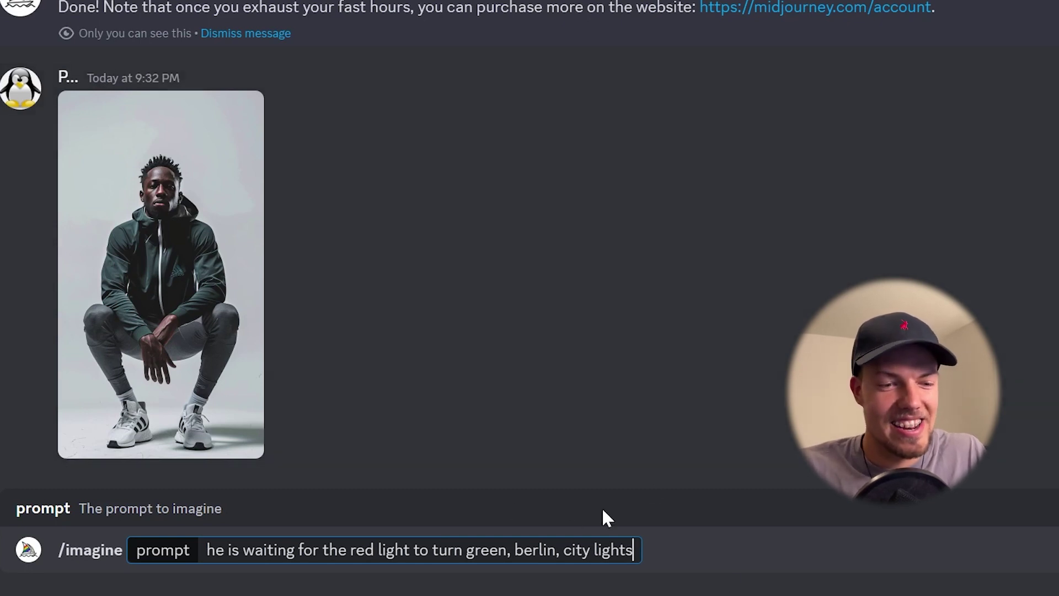
key(Left)
key(ctrl+shift+Left)
key(ctrl+shift+Left)
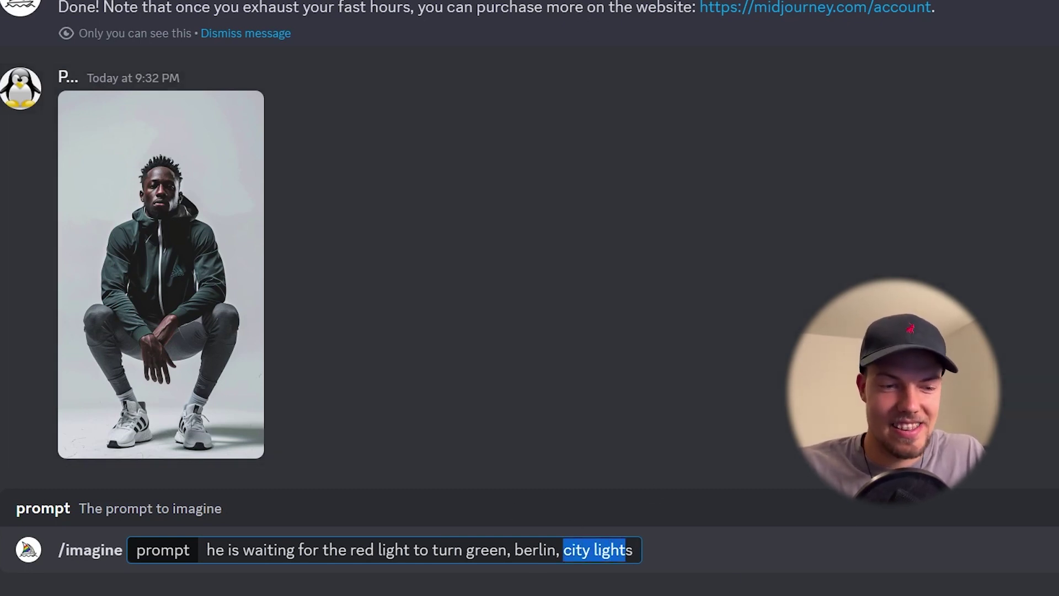
key(End)
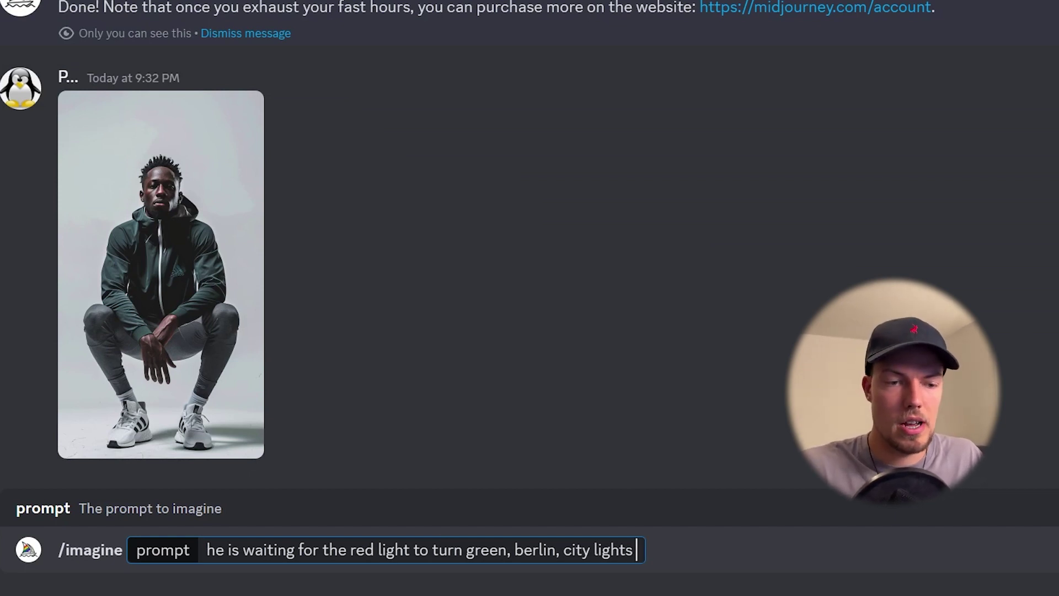
text(--c)
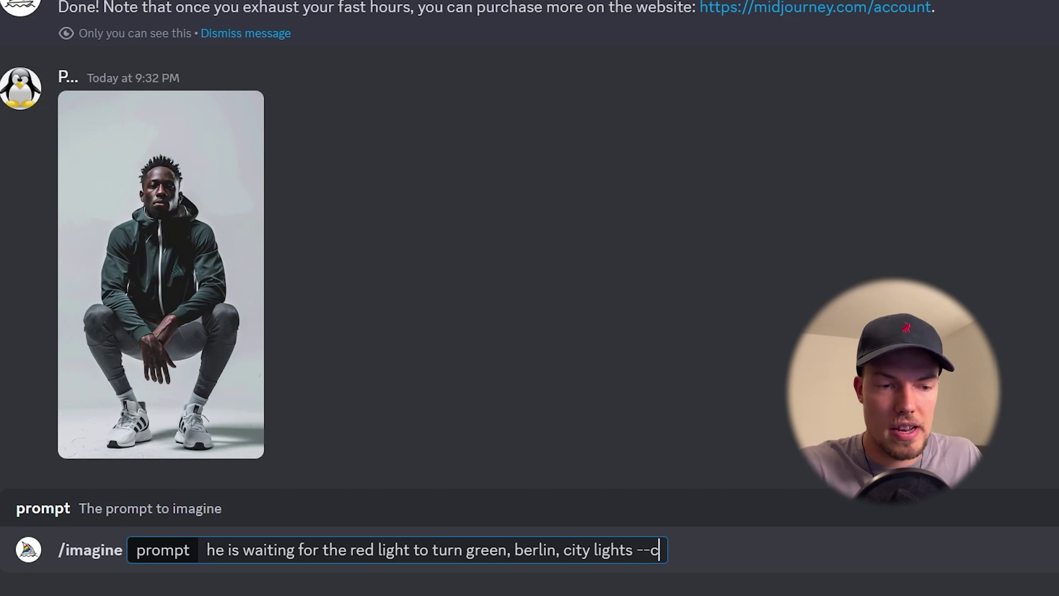
text(ref)
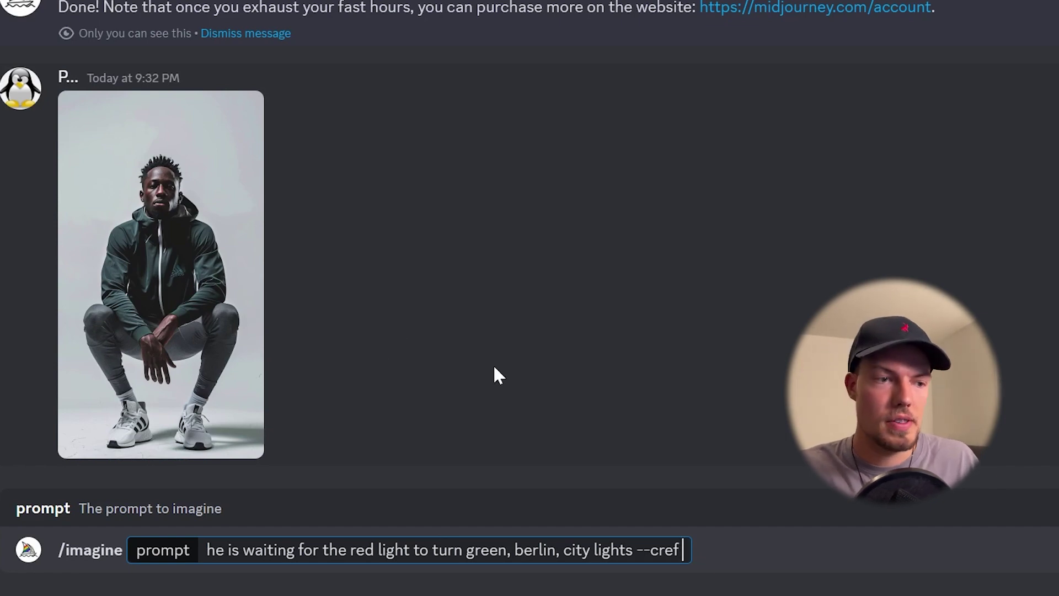
drag(161, 276, 685, 550)
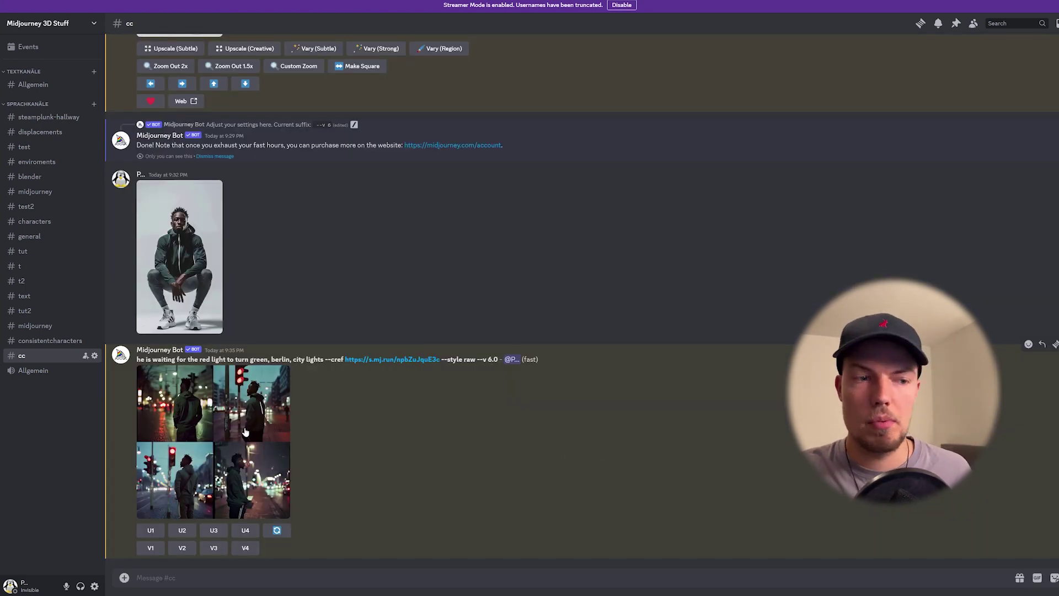
click(245, 433)
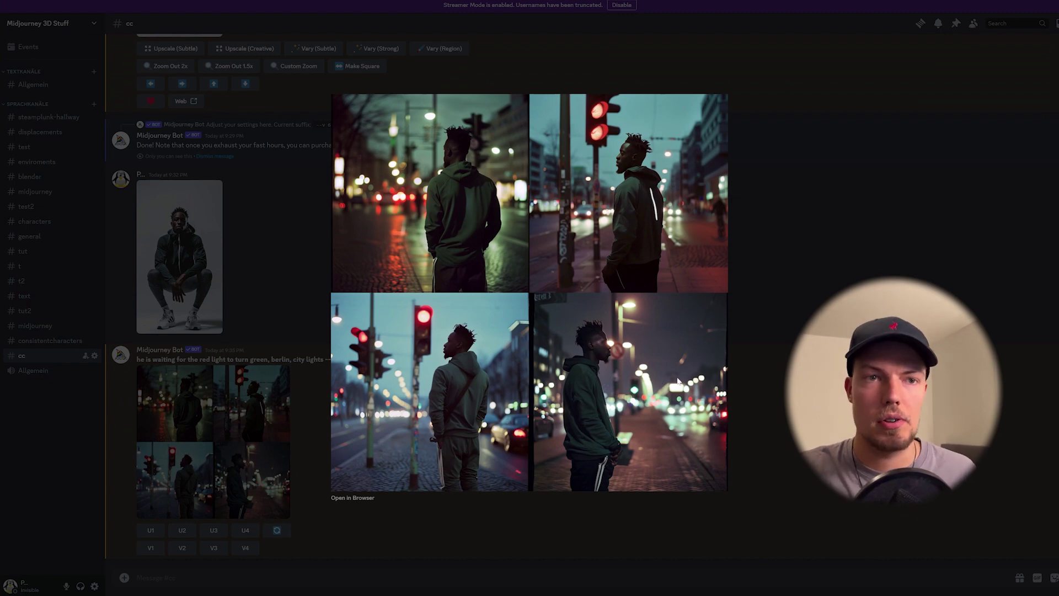
key(alt+Tab)
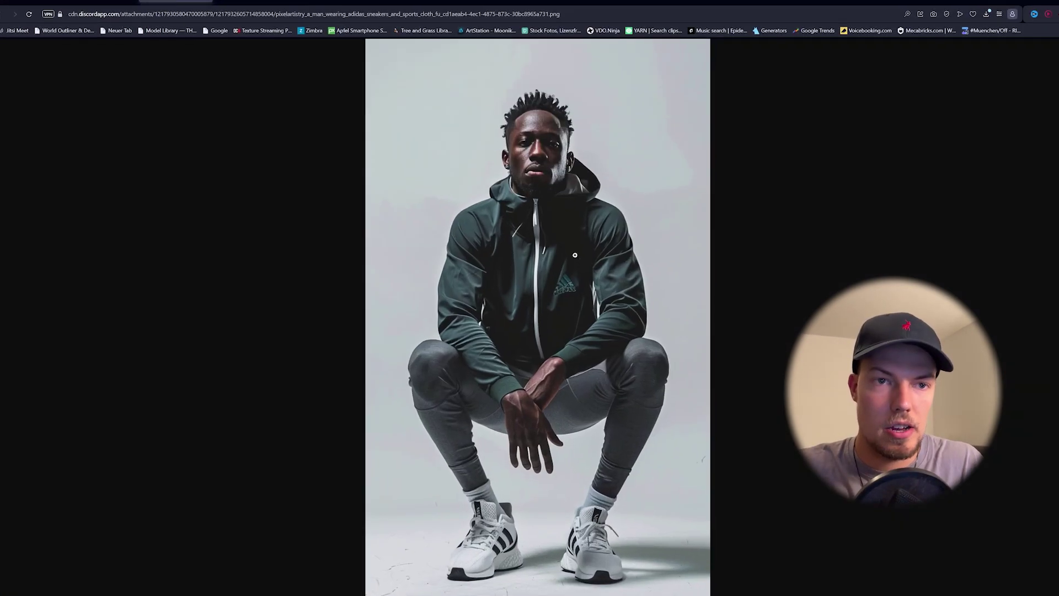
drag(258, 5, 248, 68)
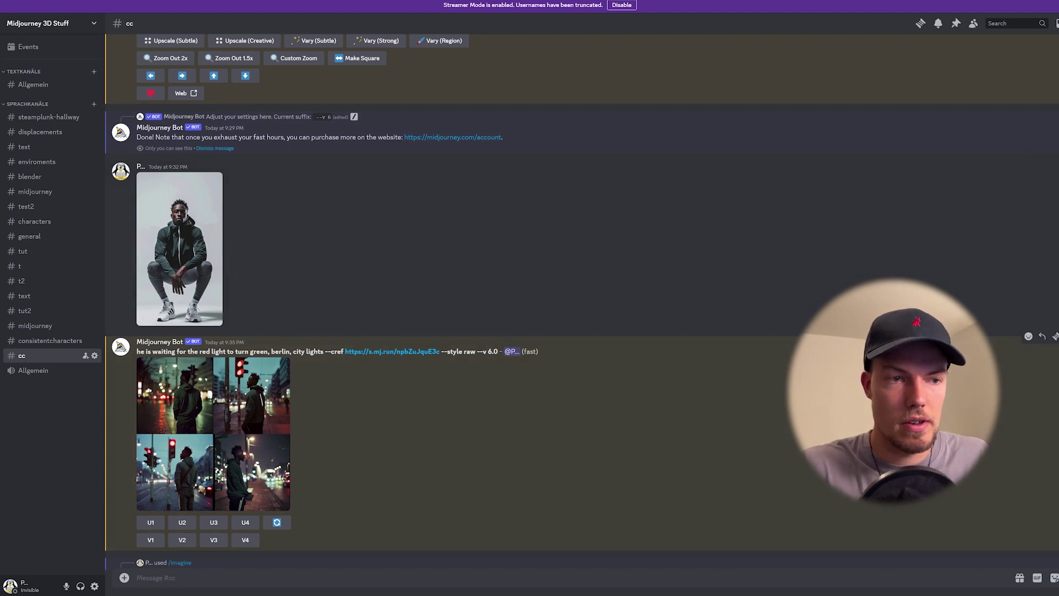
Write the /imagine prompt 'he is running through the forest' with image --cref, --style raw and --cw
drag(325, 352, 344, 352)
click(405, 359)
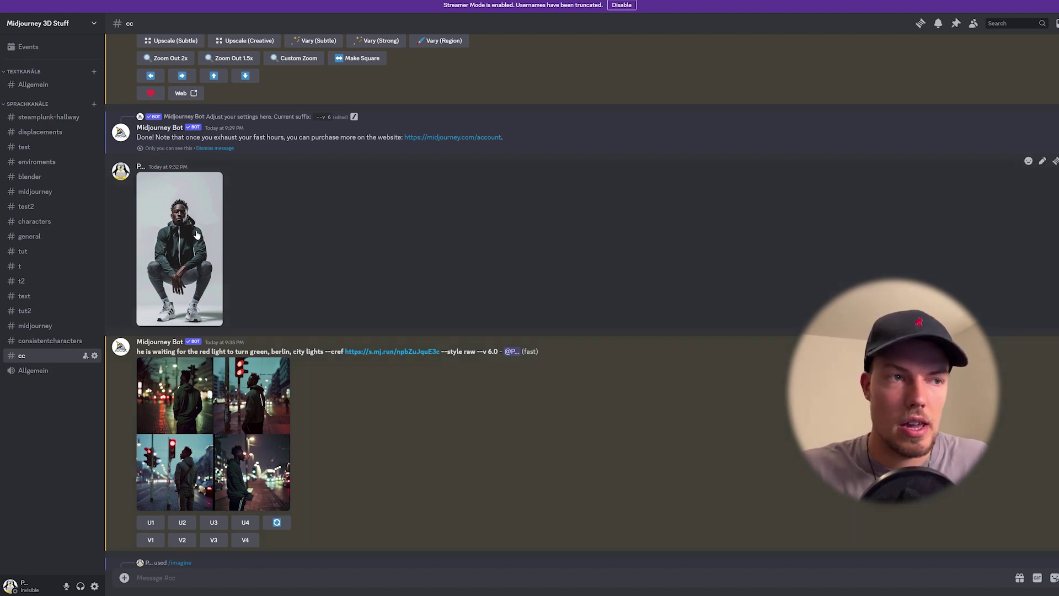
text(/imagine)
key(Tab)
text(he is running through the forest --cref)
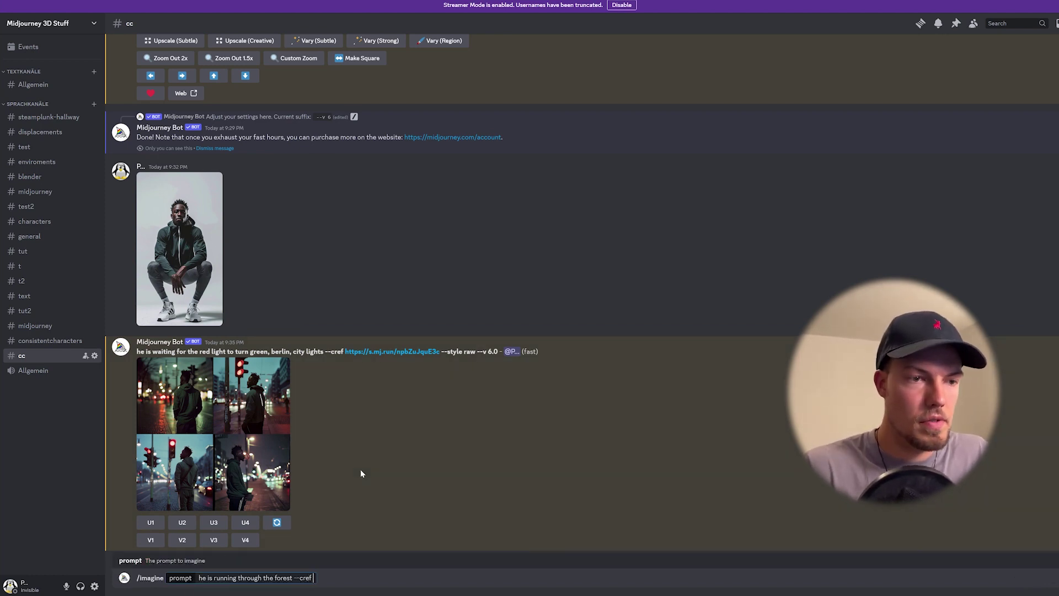
drag(180, 248, 316, 578)
text(--s)
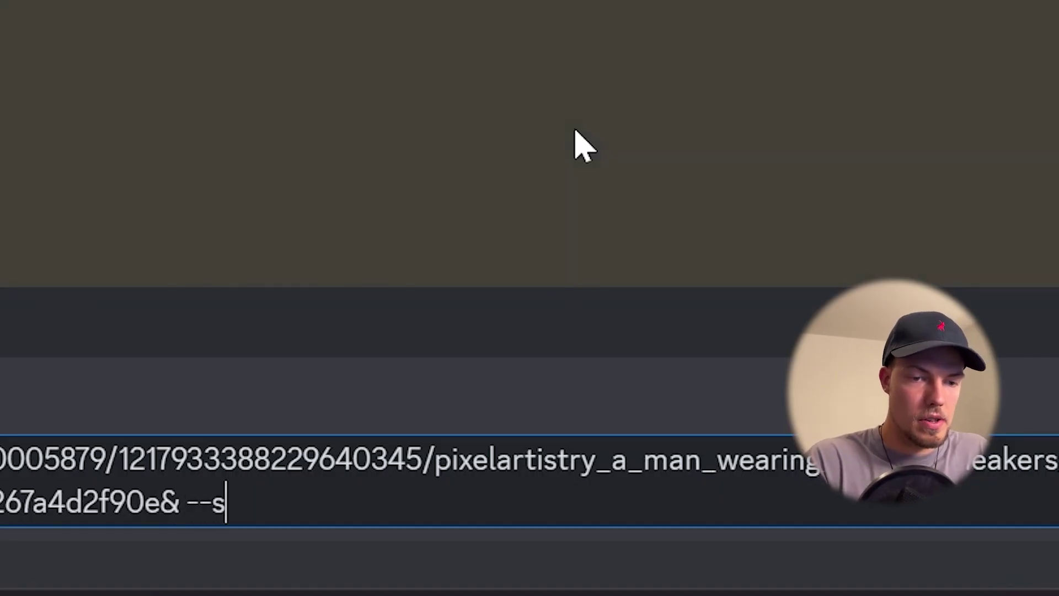
text(tyle ra)
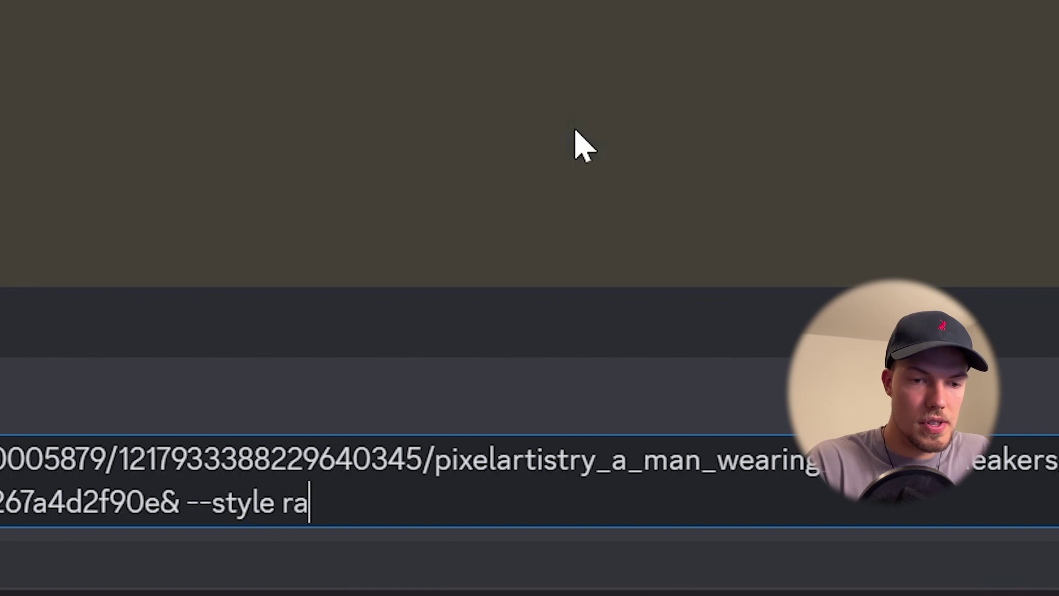
text(w)
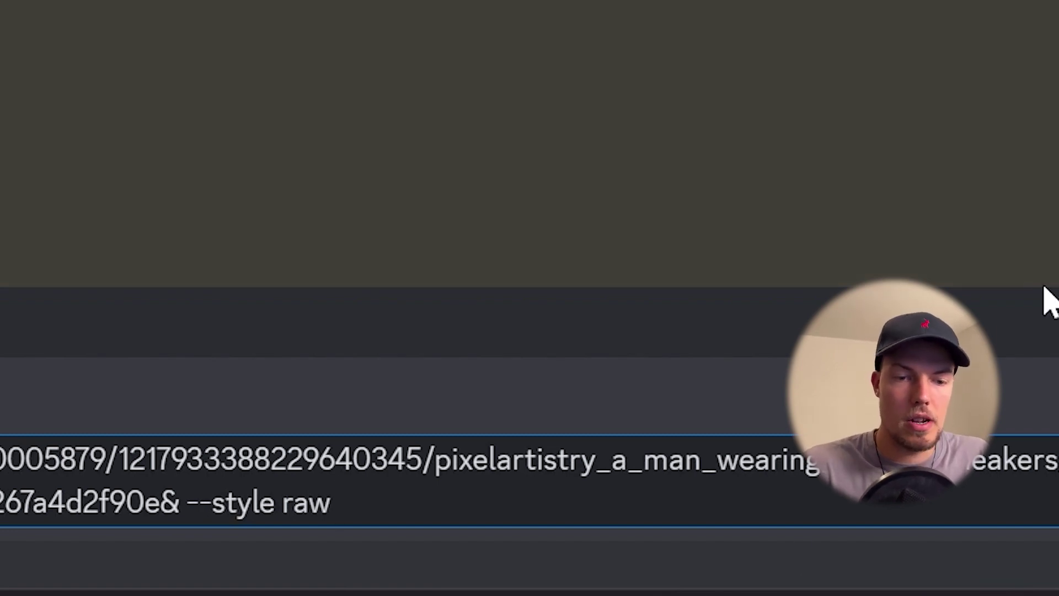
text(--cw)
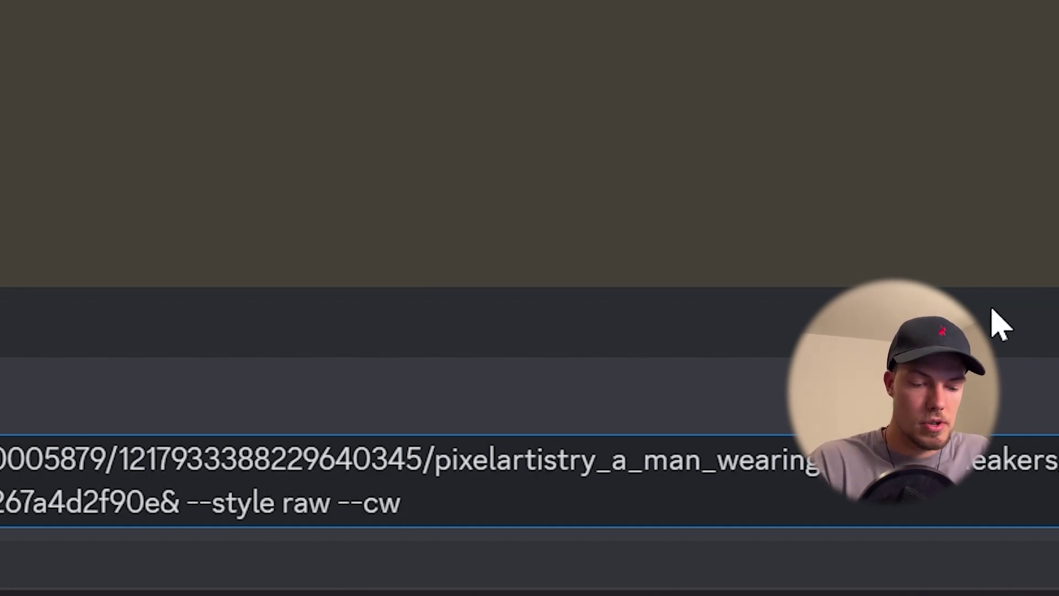
Submit the forest prompt with --cw 100 and enlarge the resulting grid
text(100)
key(Return)
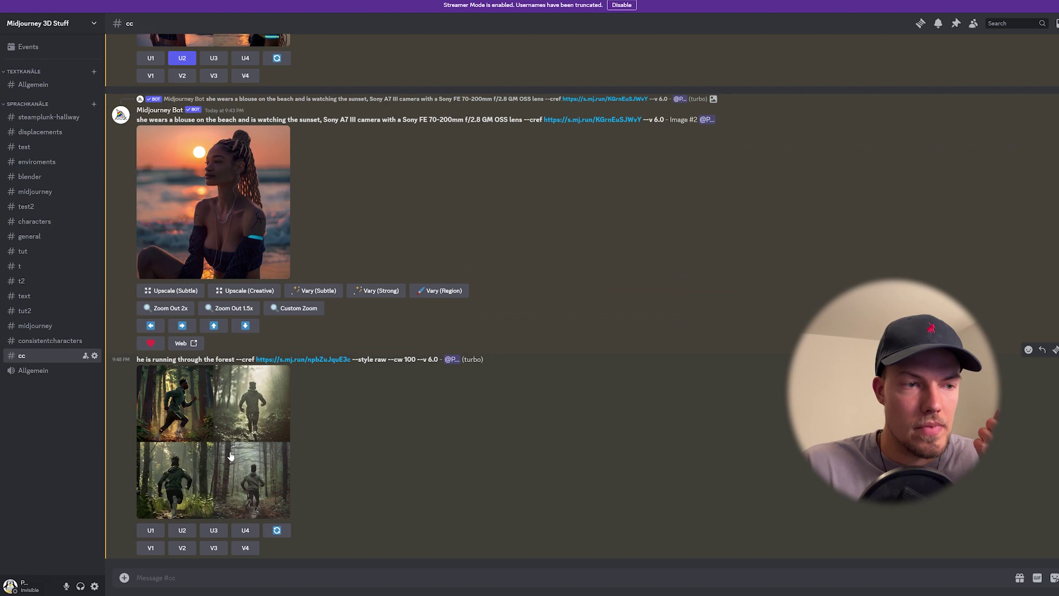
click(213, 441)
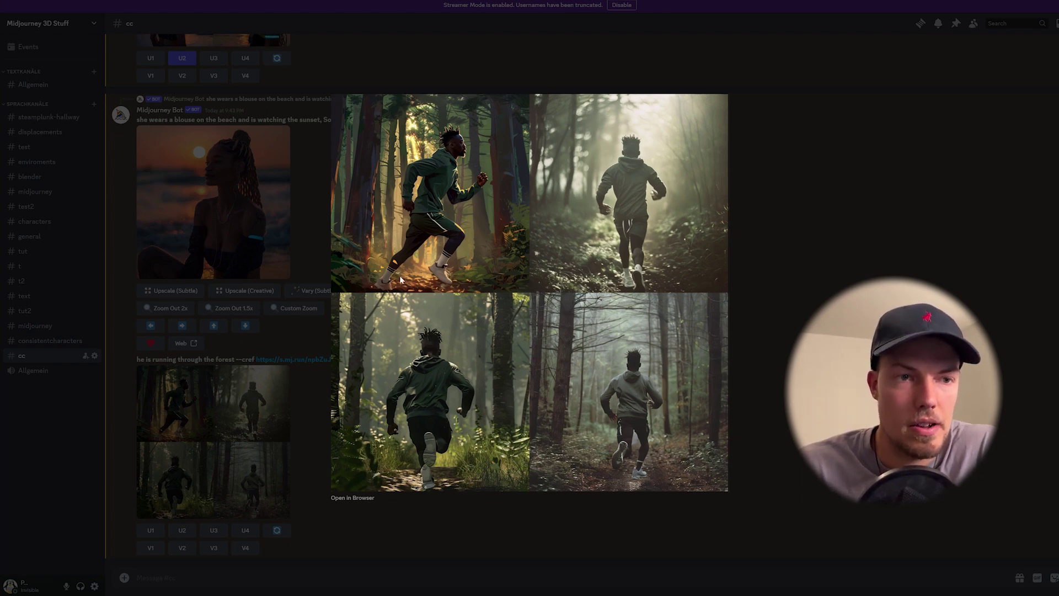
Open the forest grid in the browser and dock that window on the left for comparison
click(352, 498)
drag(972, 75, 246, 72)
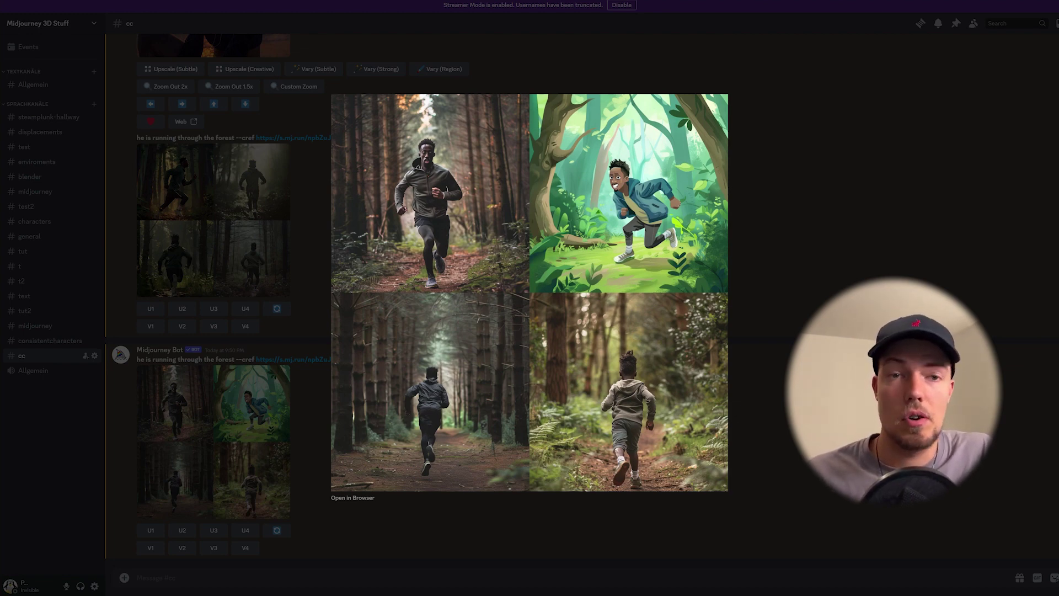
click(570, 476)
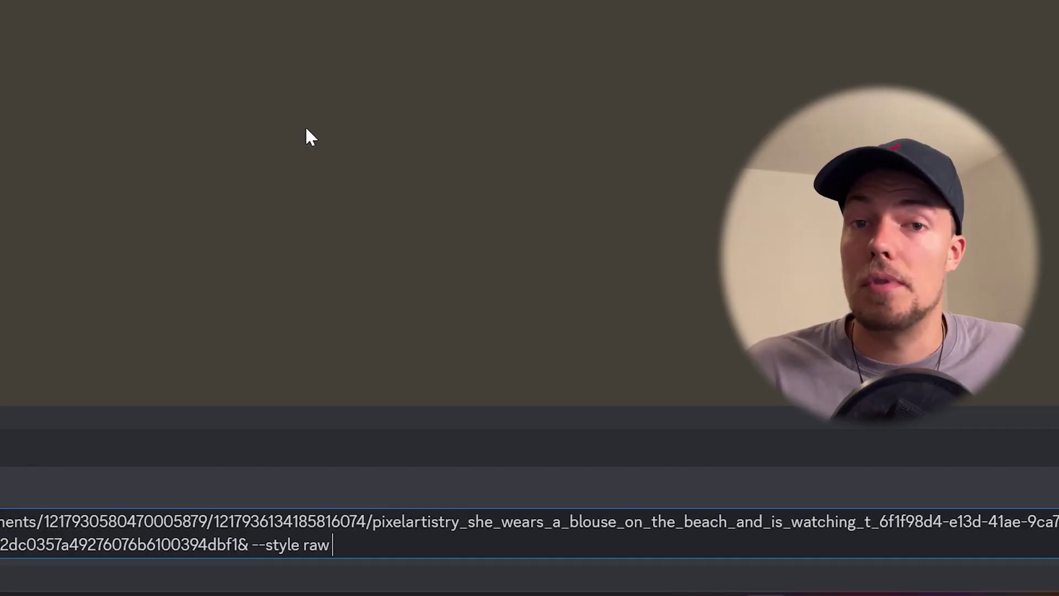
Append --r 2 to the forest-running prompt and send it
text(--style raw --)
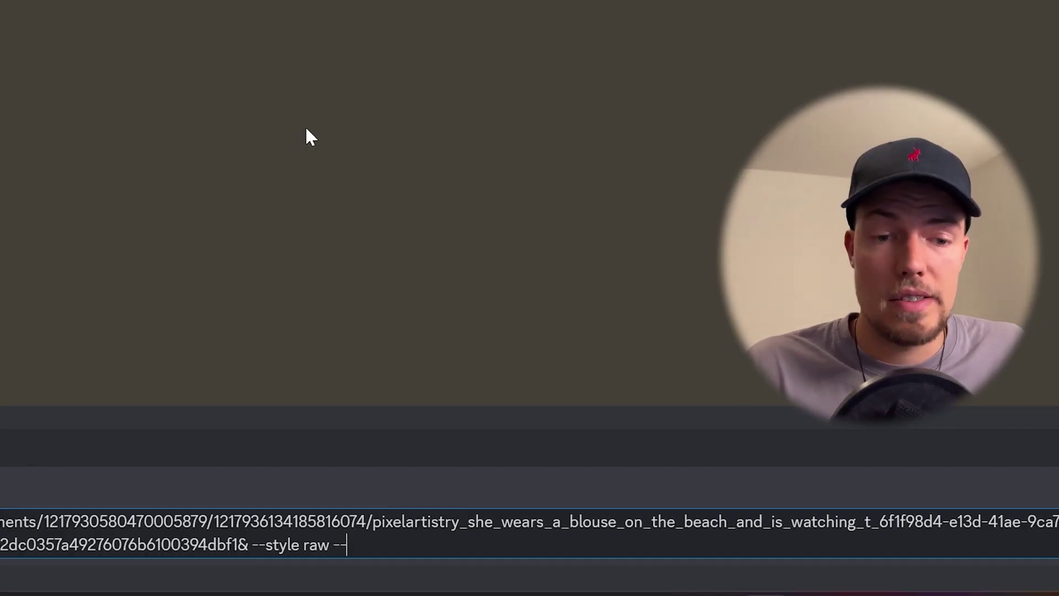
text(r)
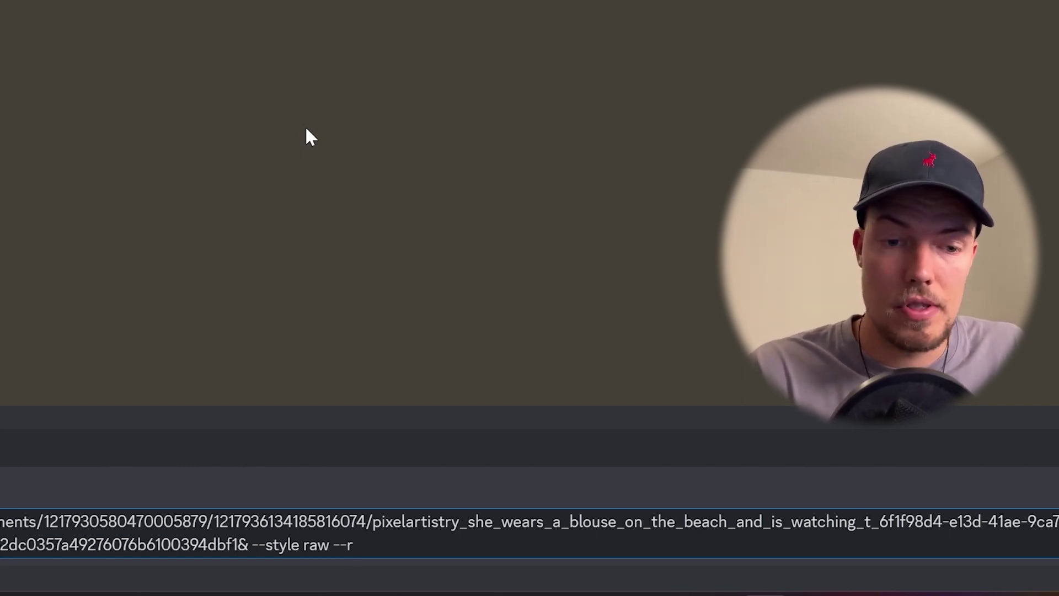
text( 2)
key(BackSpace)
text(3)
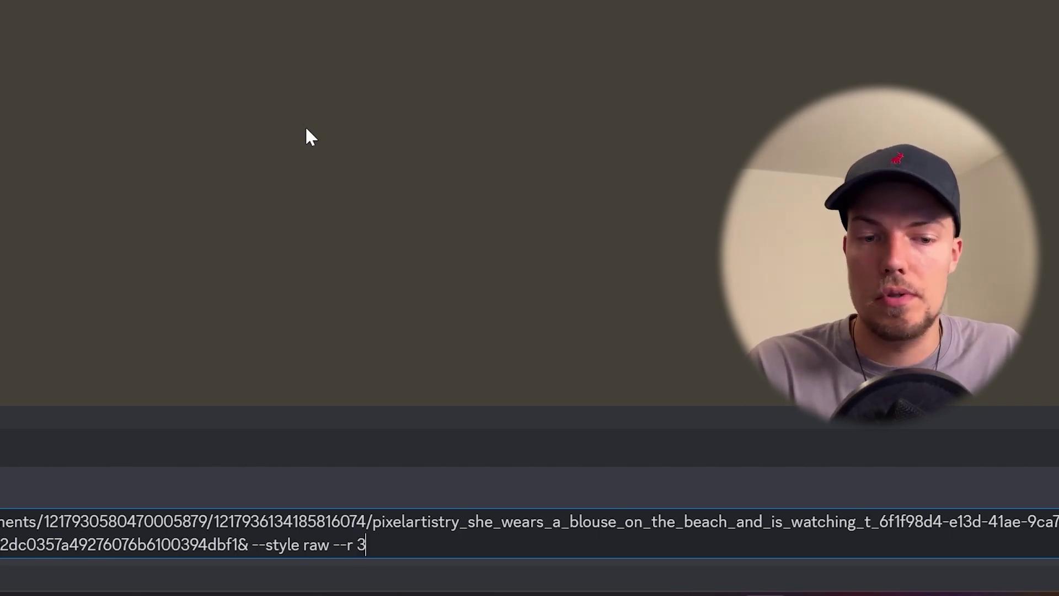
key(BackSpace)
text(2)
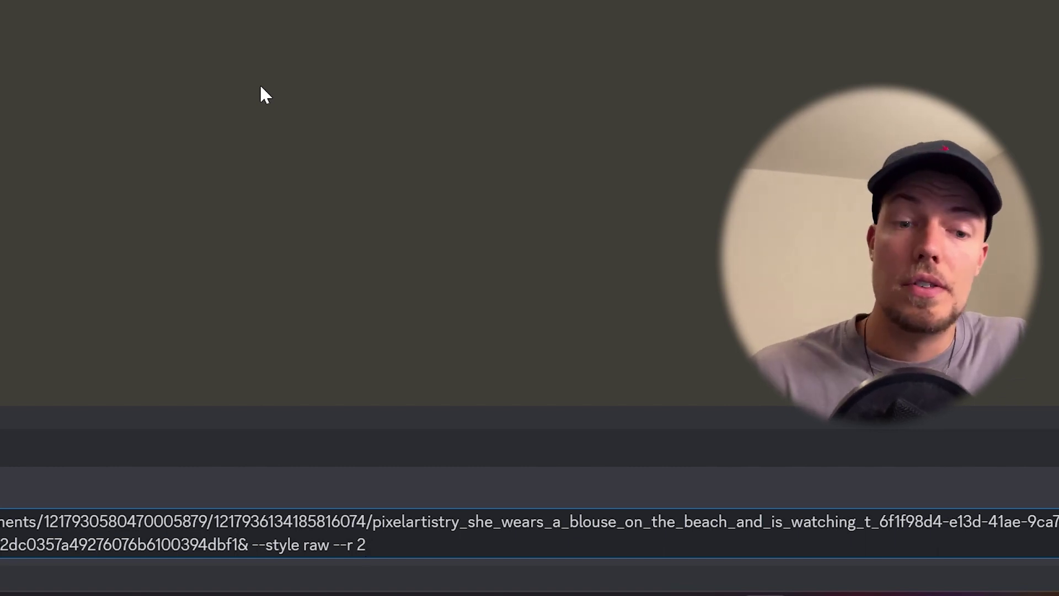
key(Return)
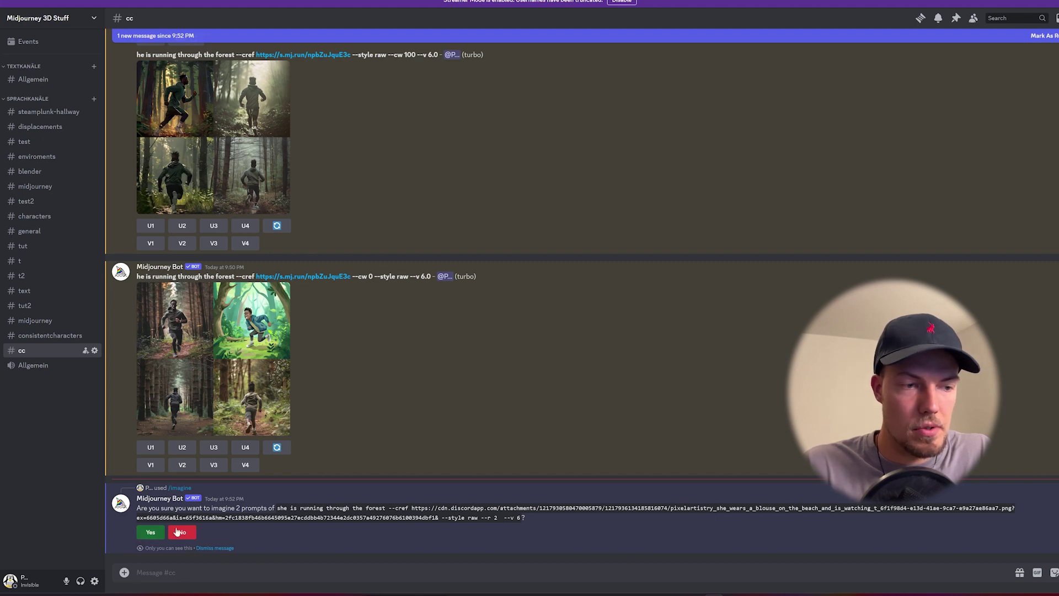
Confirm the bot's prompt to generate both repeated prompts
drag(246, 509, 291, 534)
click(292, 533)
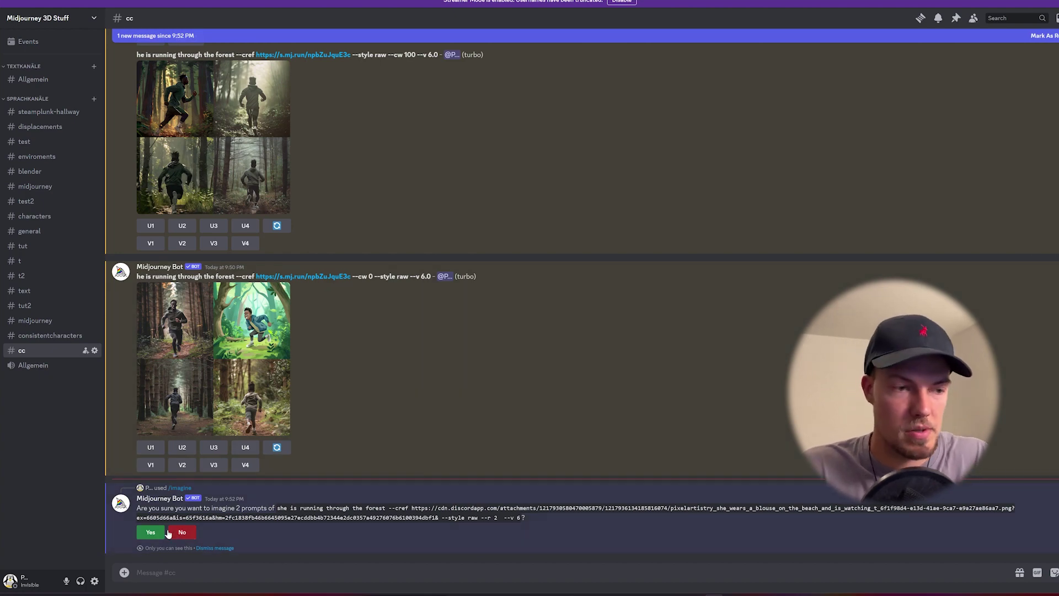
click(151, 532)
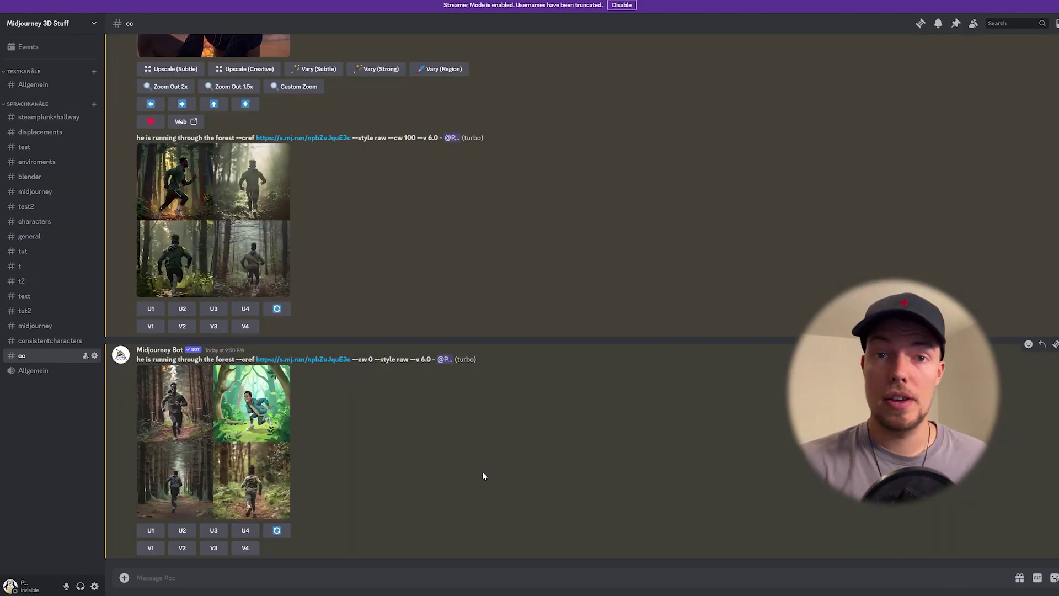
Scroll through the channel history and start a new /imagine prompt
scroll(482, 475, up, 15)
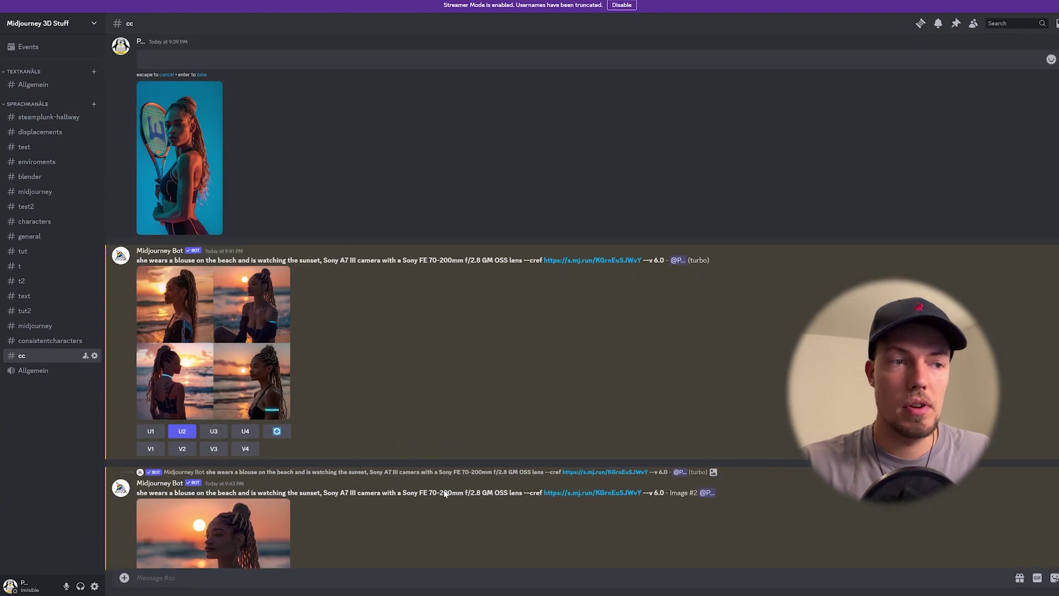
scroll(458, 480, up, 5)
scroll(486, 458, down, 1)
scroll(496, 444, up, 5)
scroll(524, 358, down, 5)
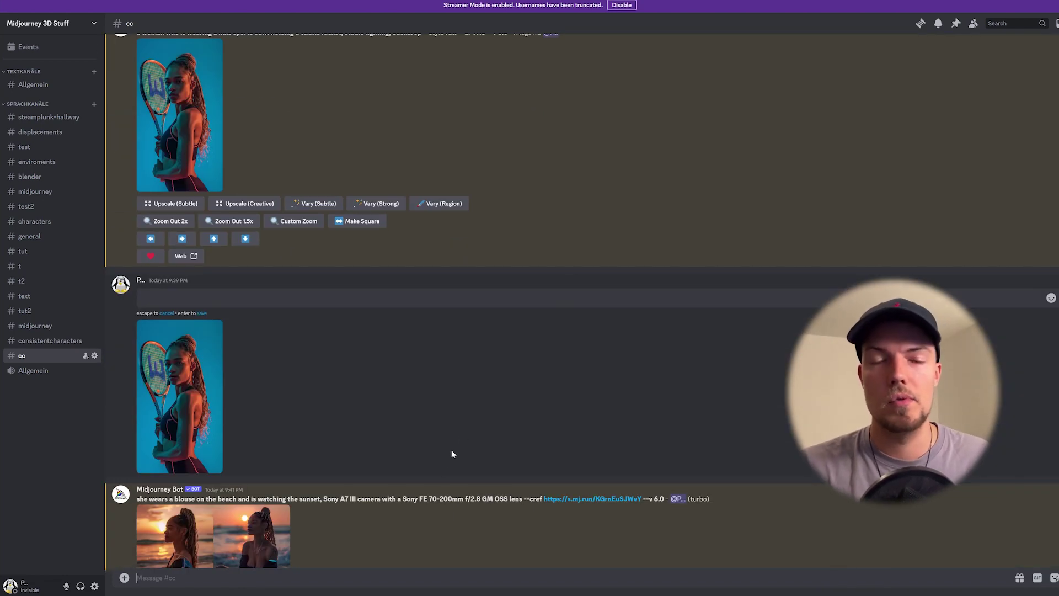
scroll(480, 483, up, 3)
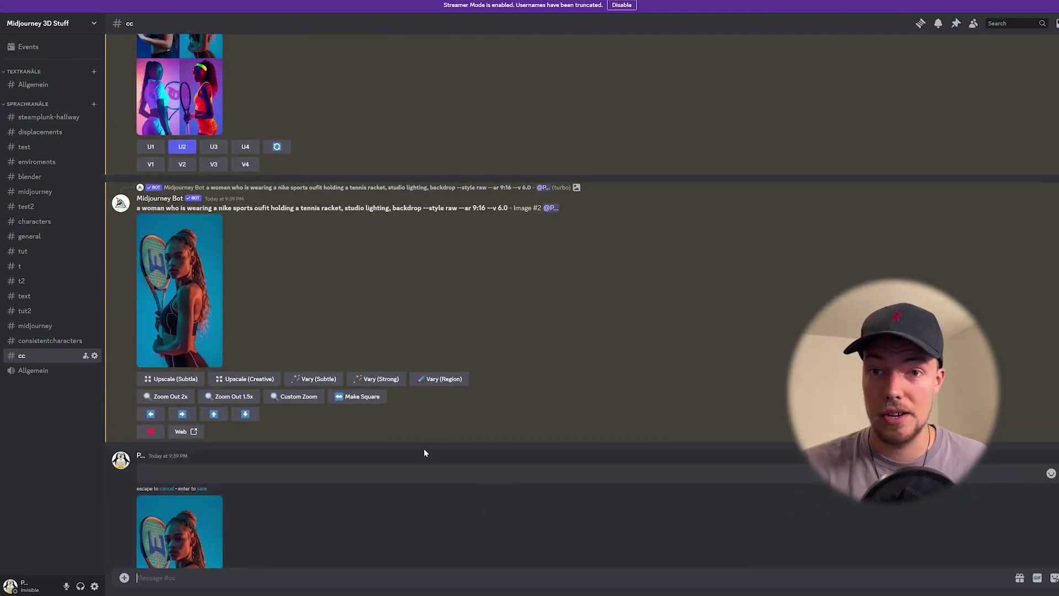
scroll(364, 428, down, 2)
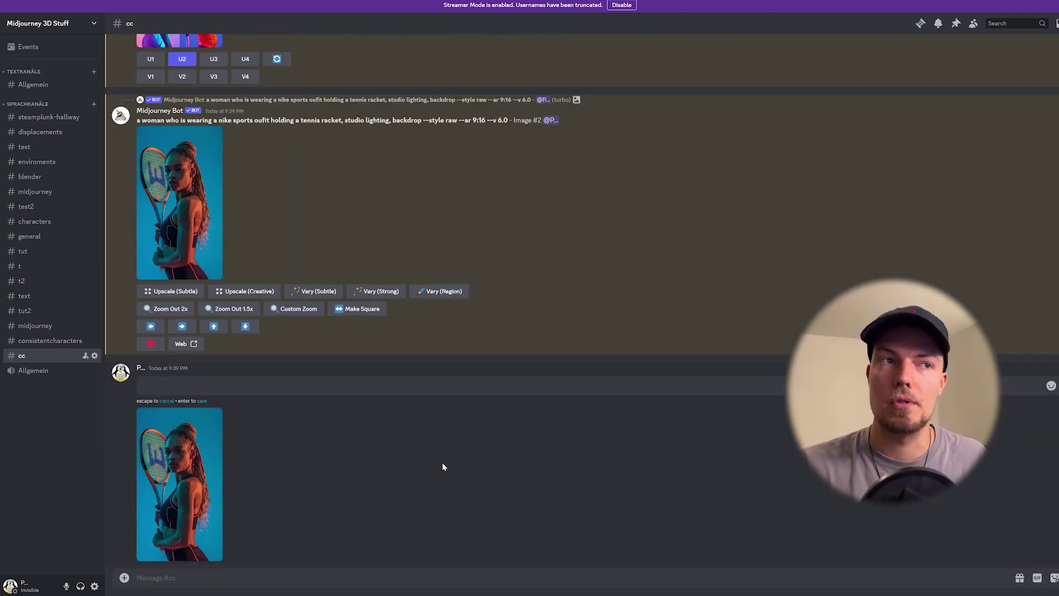
scroll(308, 472, up, 5)
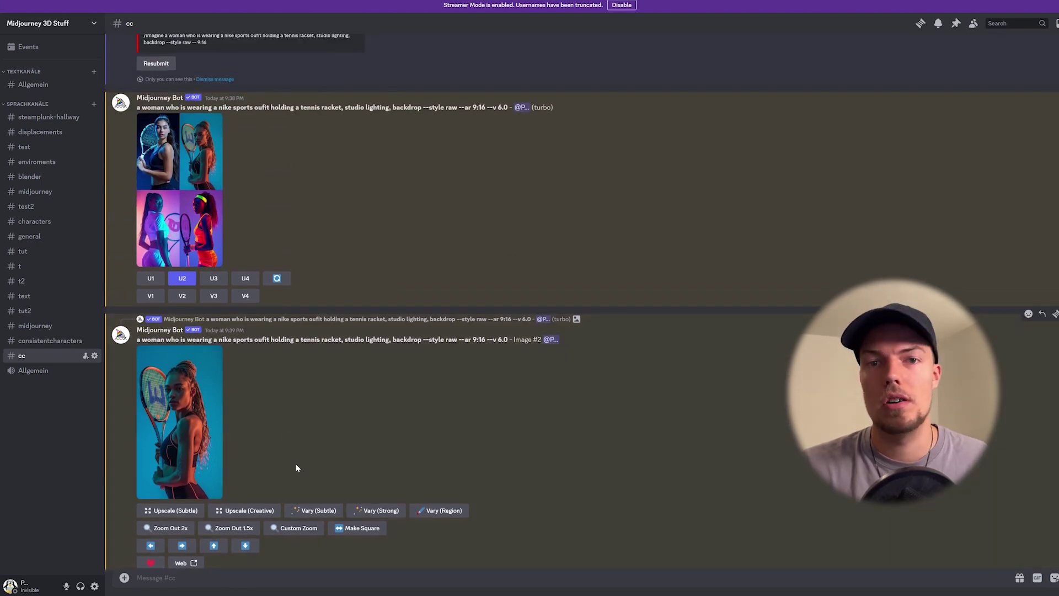
scroll(303, 498, up, 5)
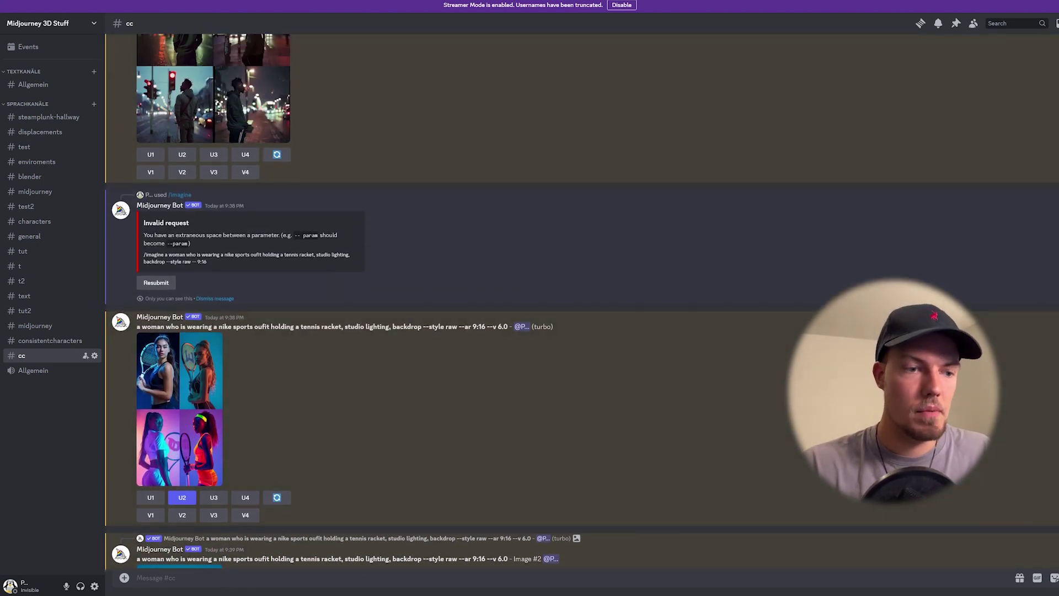
text(/im)
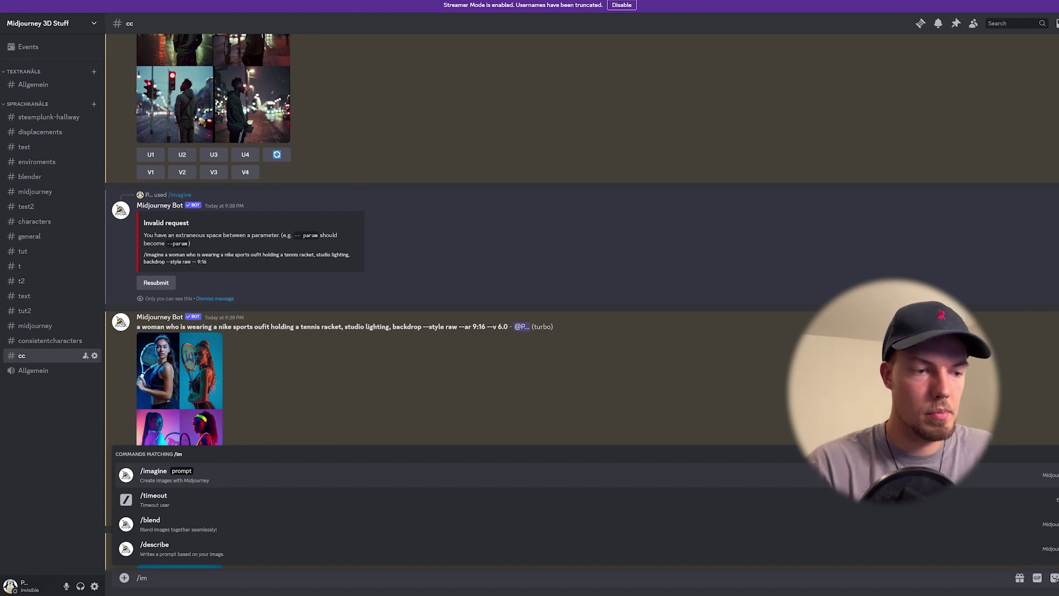
key(Return)
Paste the porch-and-coffee description, add the tennis image as --cref, then add --sref
scroll(419, 425, down, 7)
scroll(453, 461, down, 4)
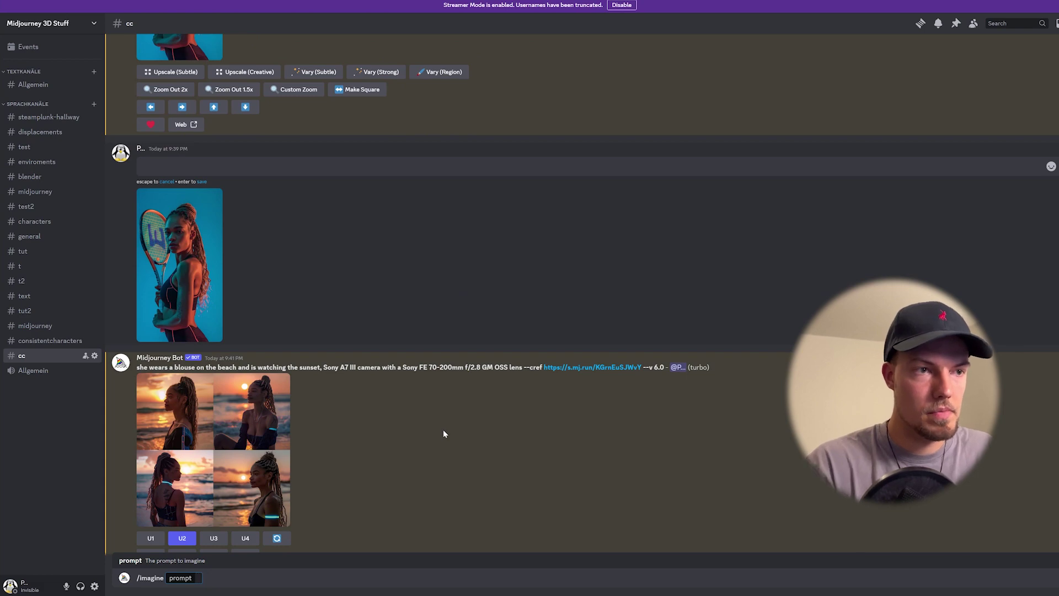
scroll(288, 385, up, 4)
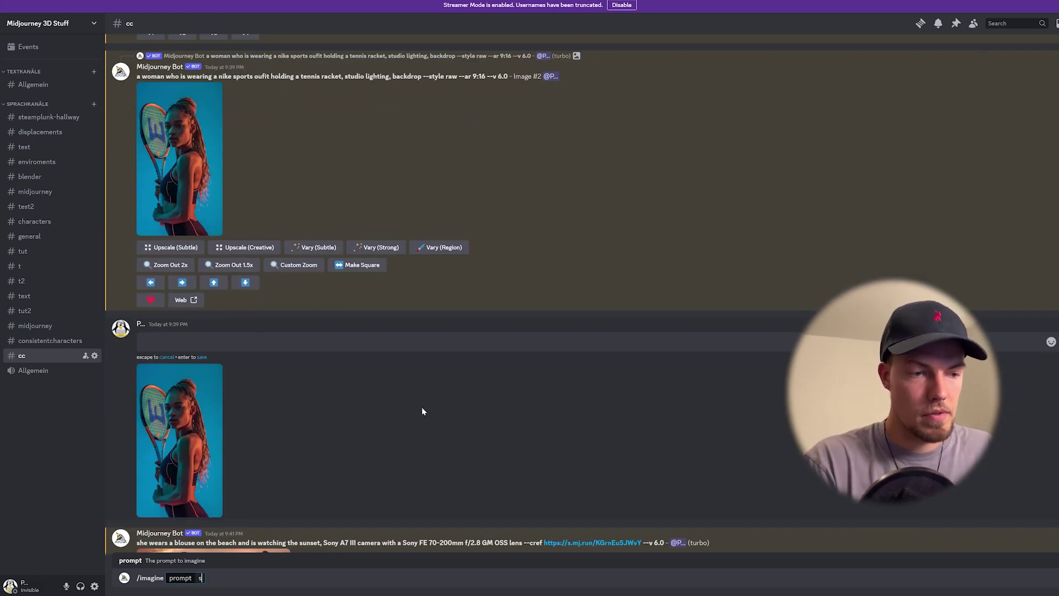
text(sitting on a porch drinking coffee)
text(--cref)
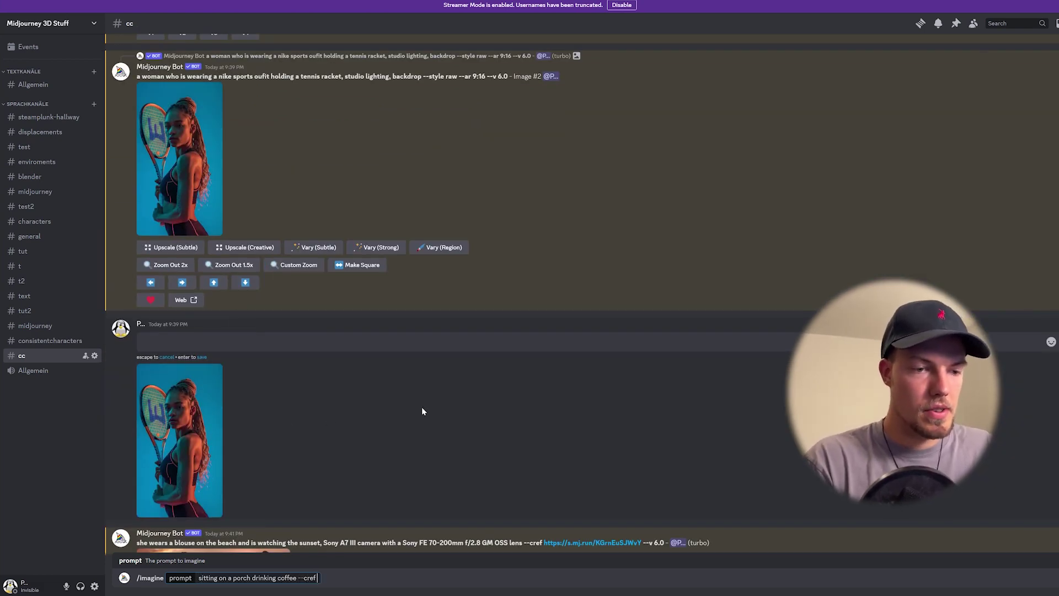
drag(175, 376, 309, 578)
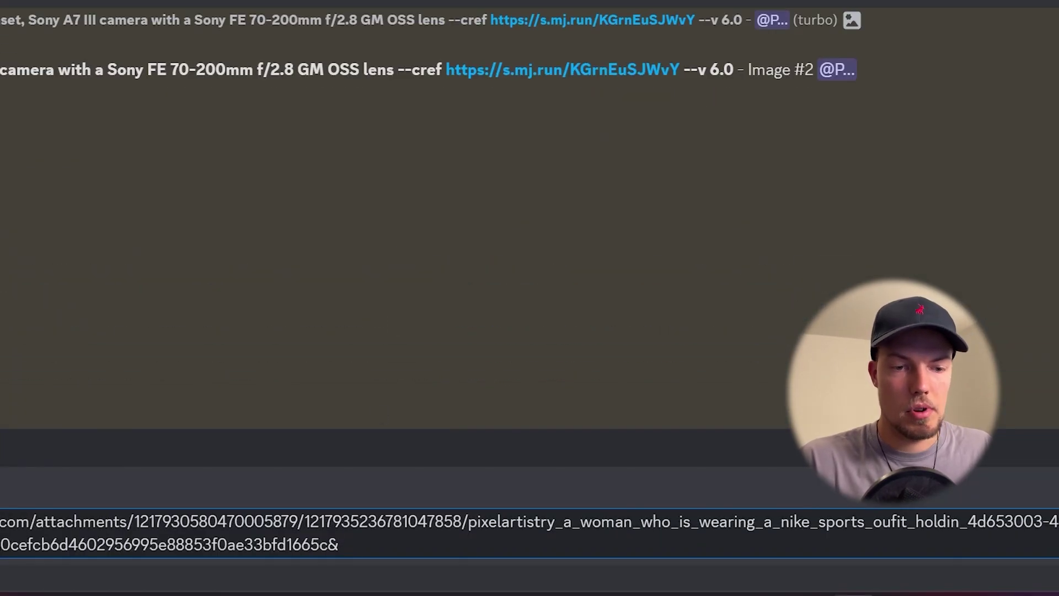
text(--sr)
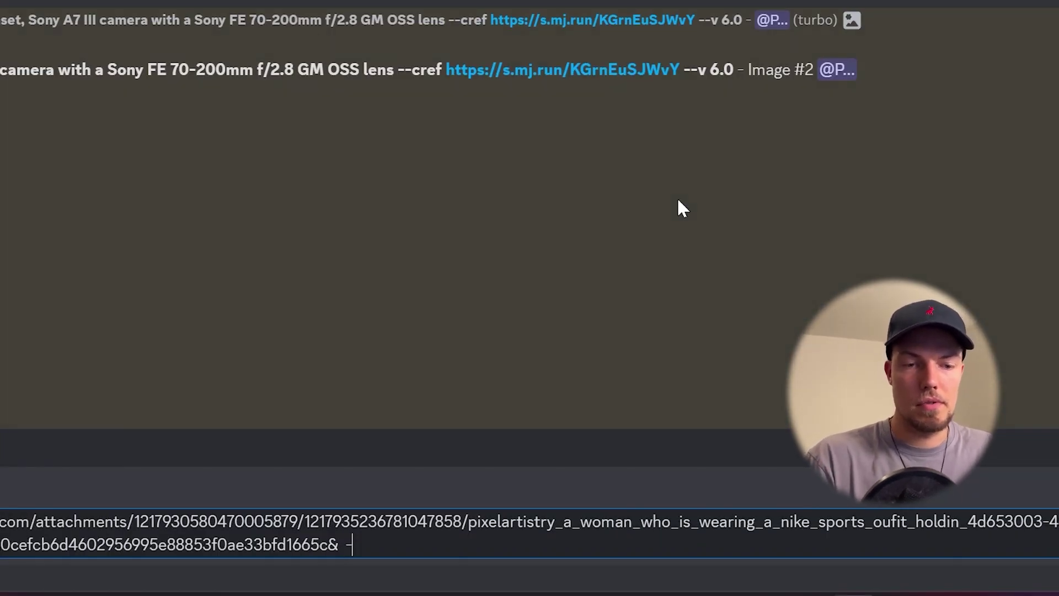
text(ef)
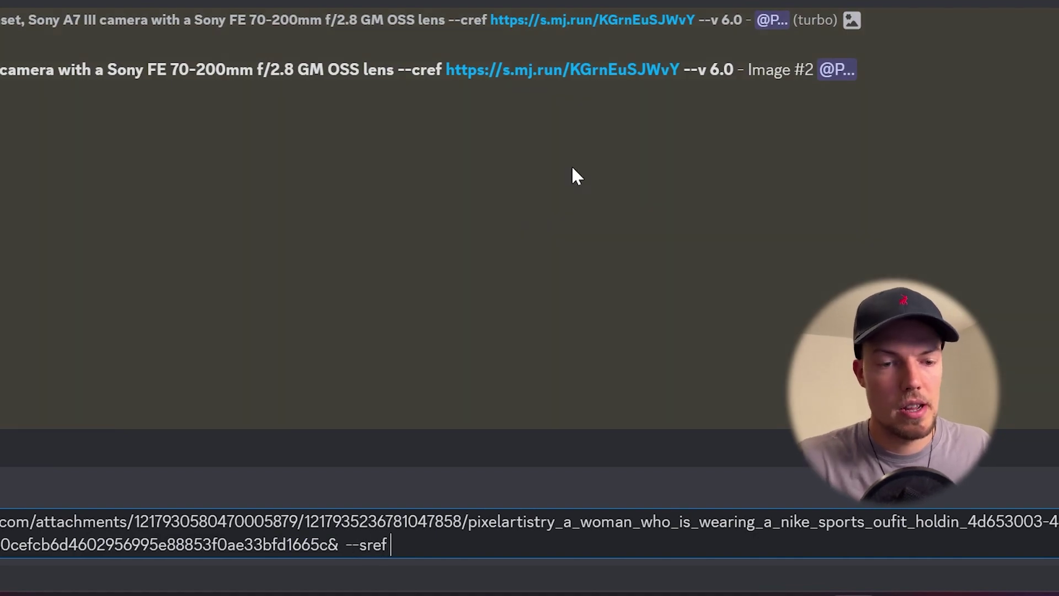
Re-enter /imagine with the prepared porch prompt and its character reference
scroll(531, 419, up, 15)
scroll(352, 446, up, 4)
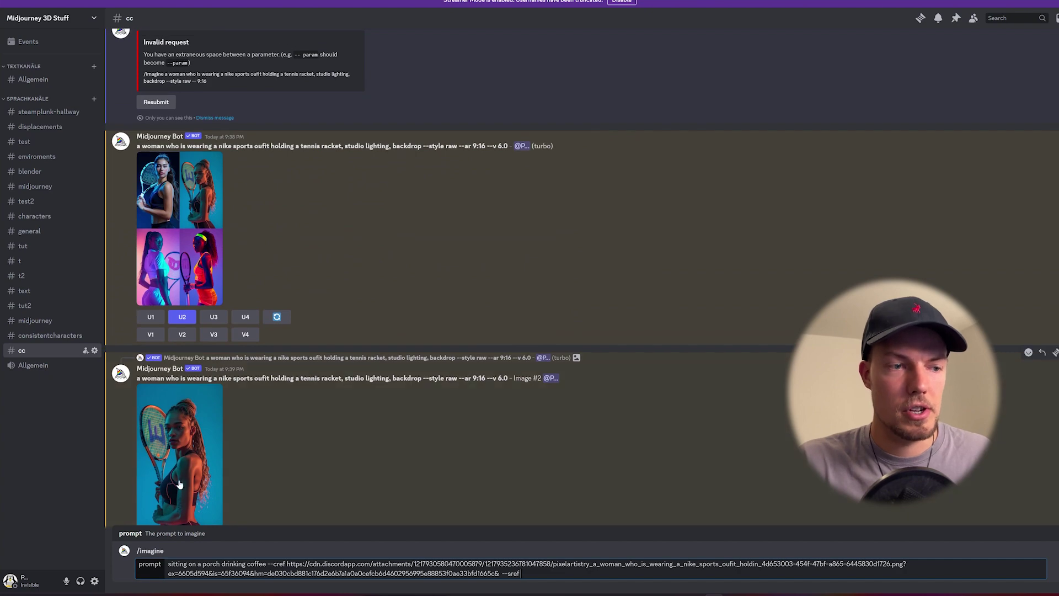
scroll(379, 431, up, 4)
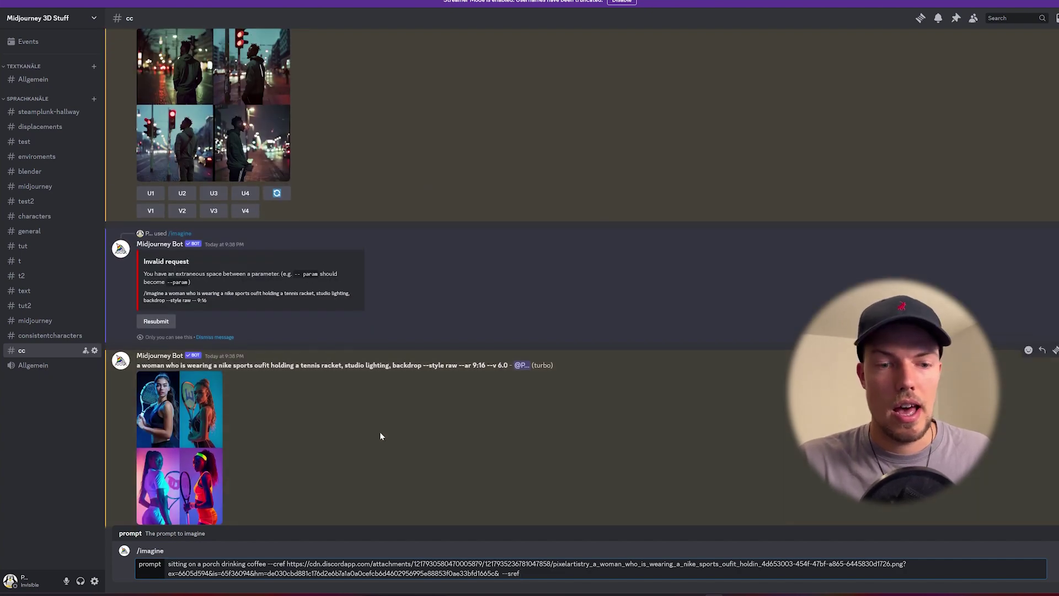
scroll(379, 431, up, 5)
scroll(379, 431, down, 10)
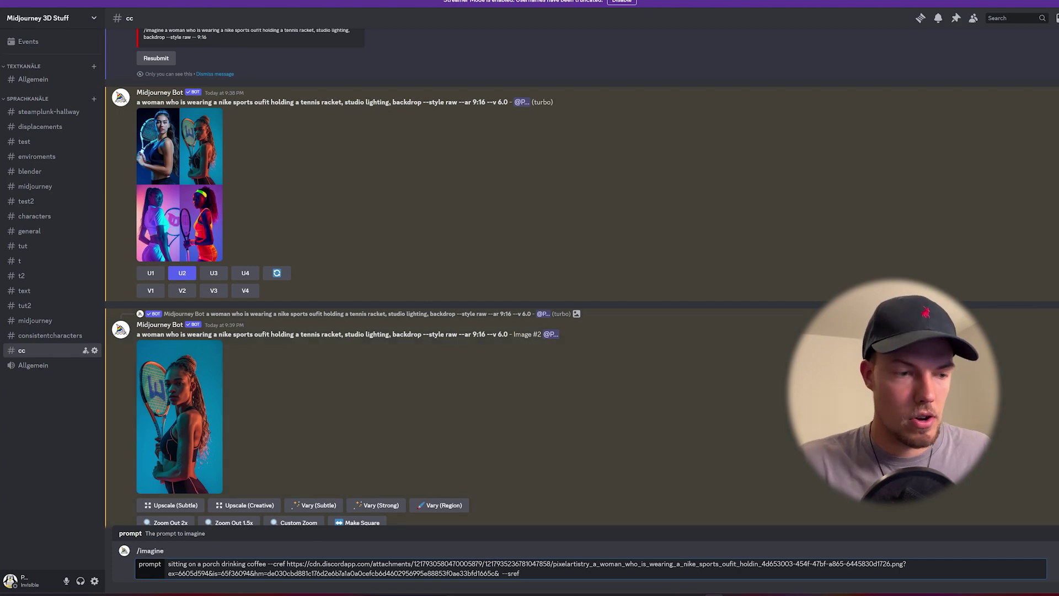
scroll(397, 411, up, 10)
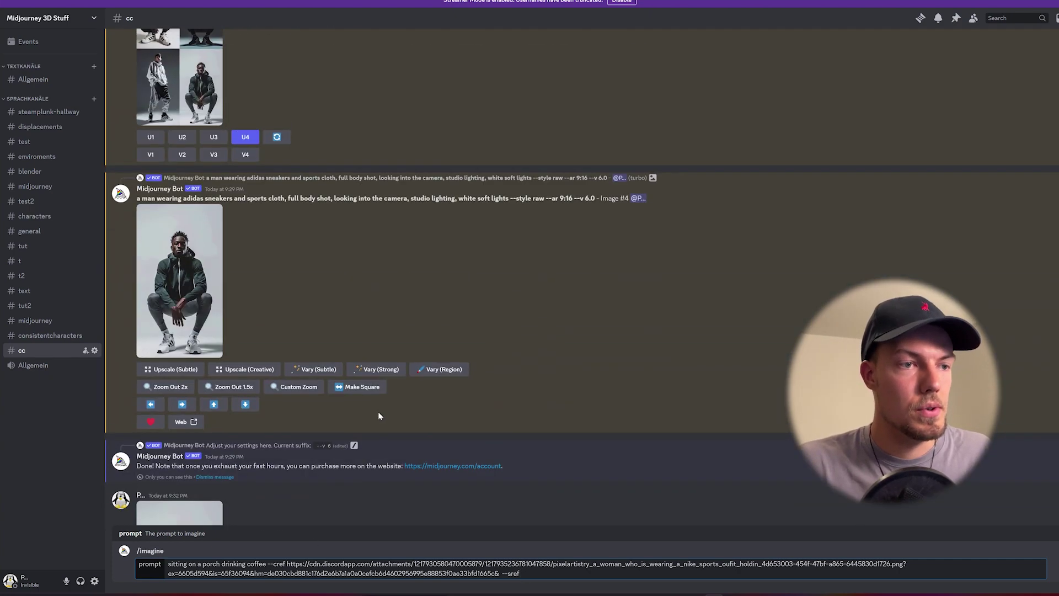
scroll(381, 414, up, 15)
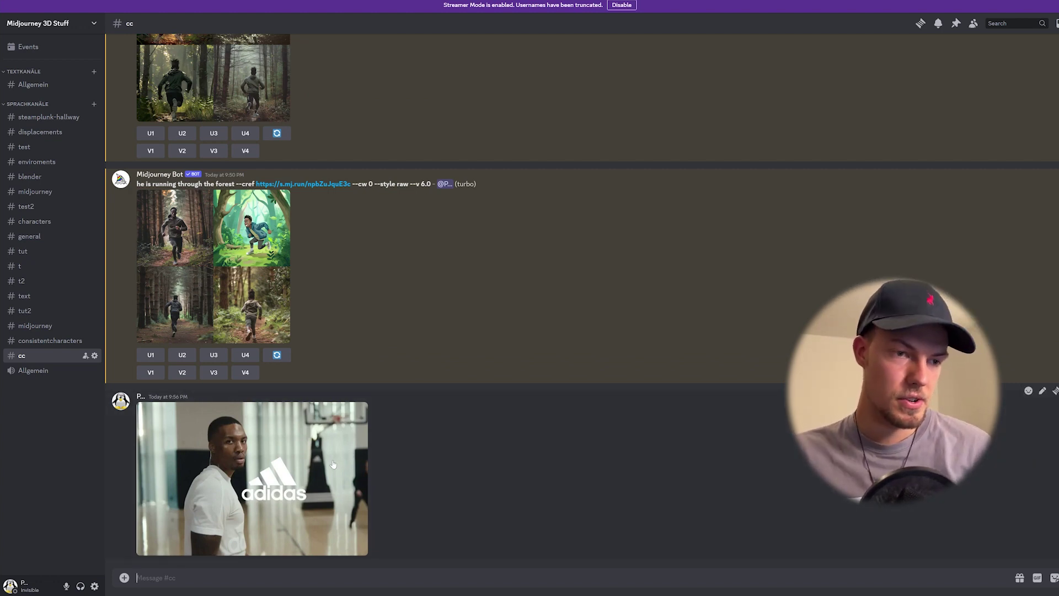
text(/imagine prompt)
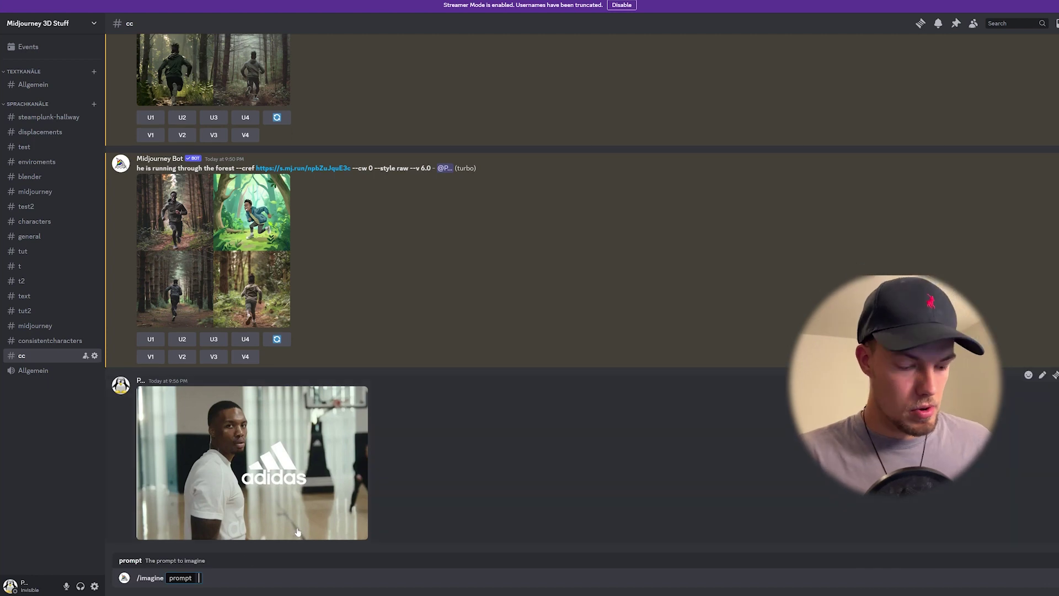
key(ctrl+v)
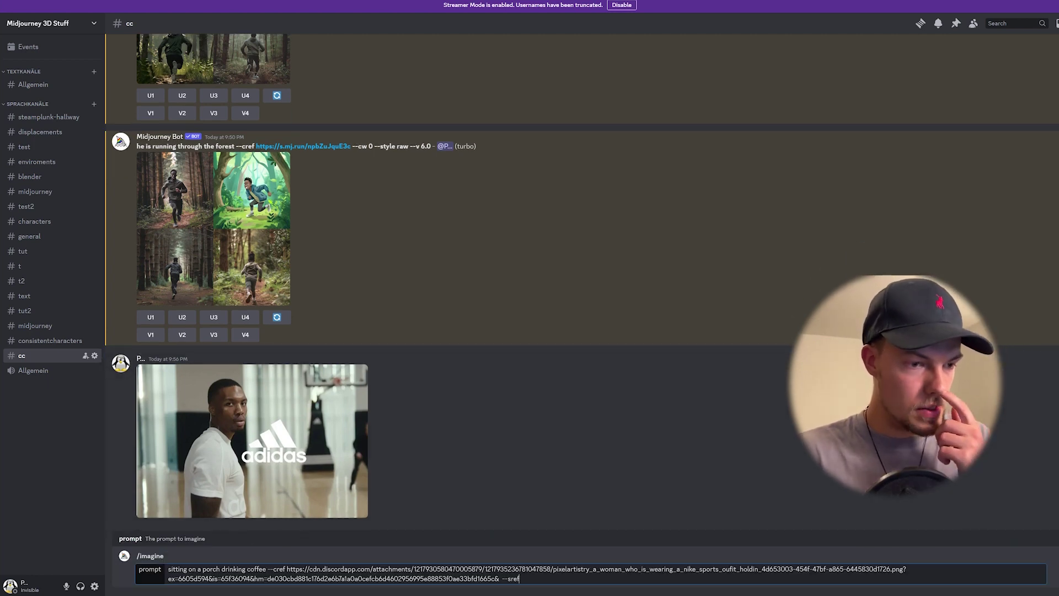
click(267, 569)
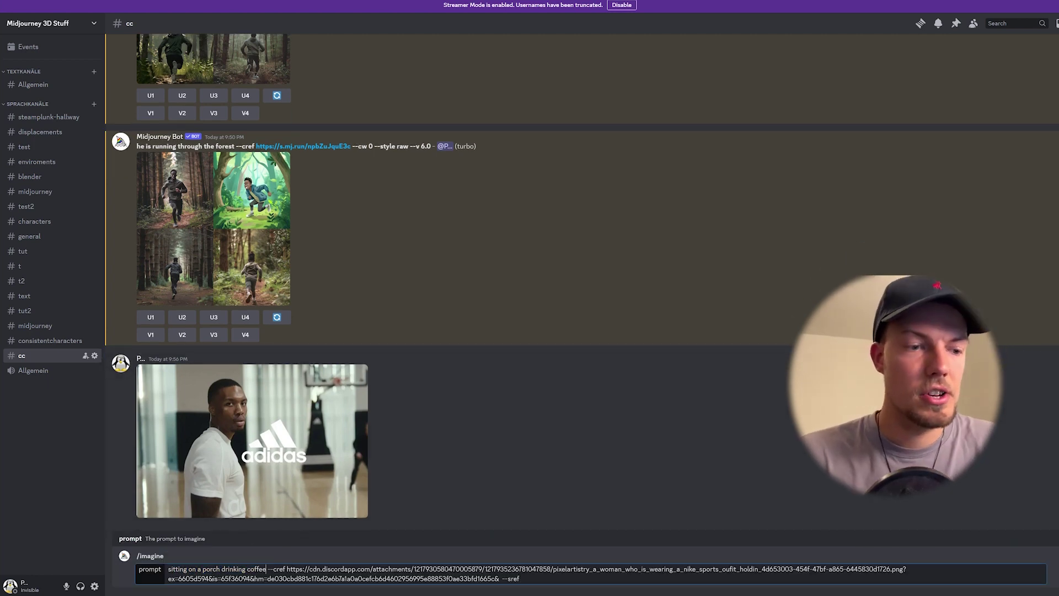
key(ctrl+a)
click(338, 578)
Paste the screenshot link after --sref and send the porch prompt
scroll(429, 466, up, 15)
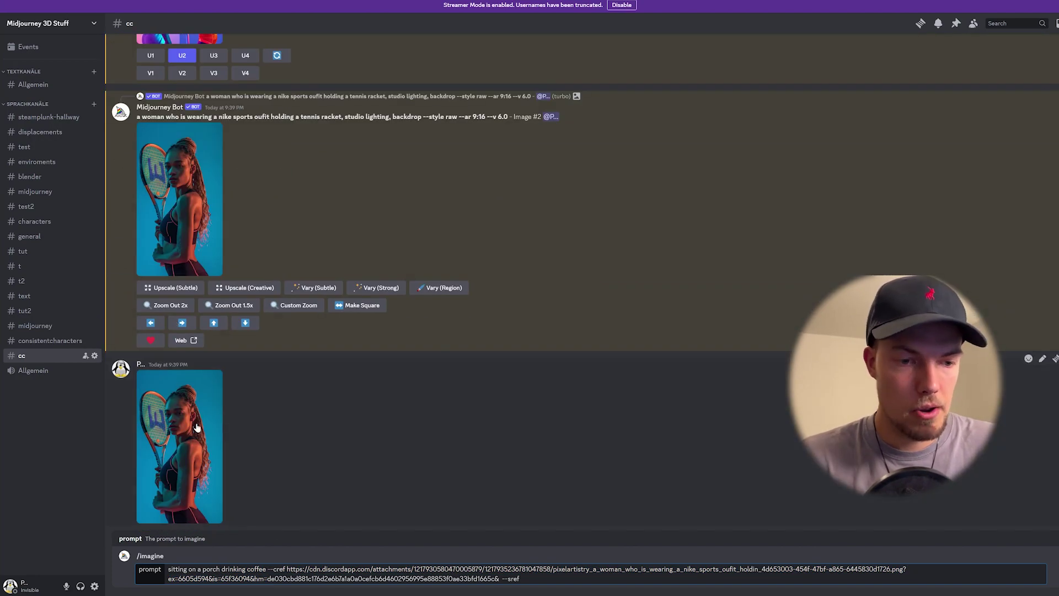
scroll(452, 428, down, 10)
scroll(451, 428, down, 5)
click(546, 560)
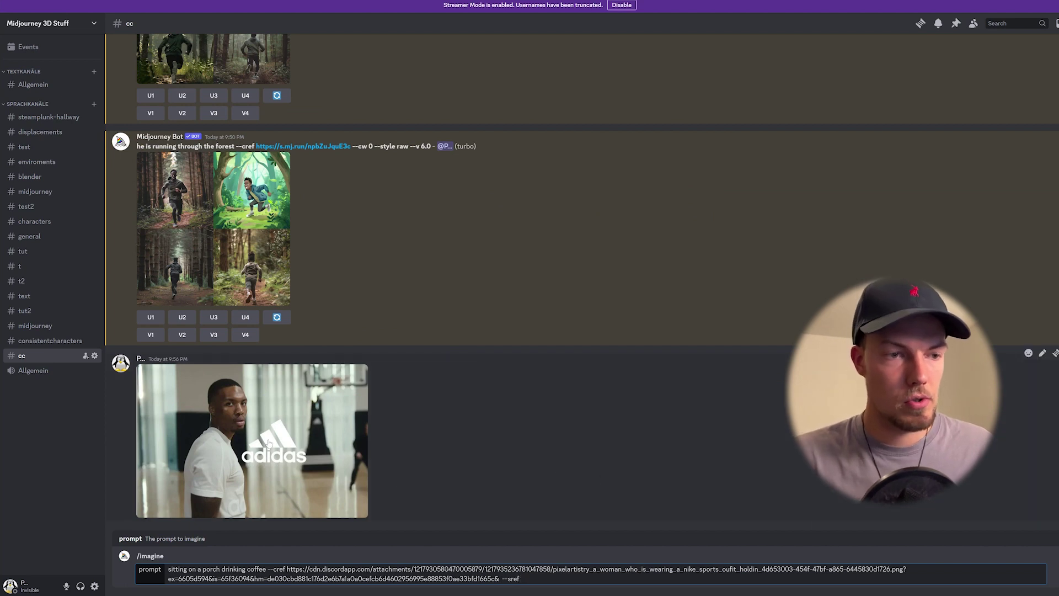
key(ctrl+v)
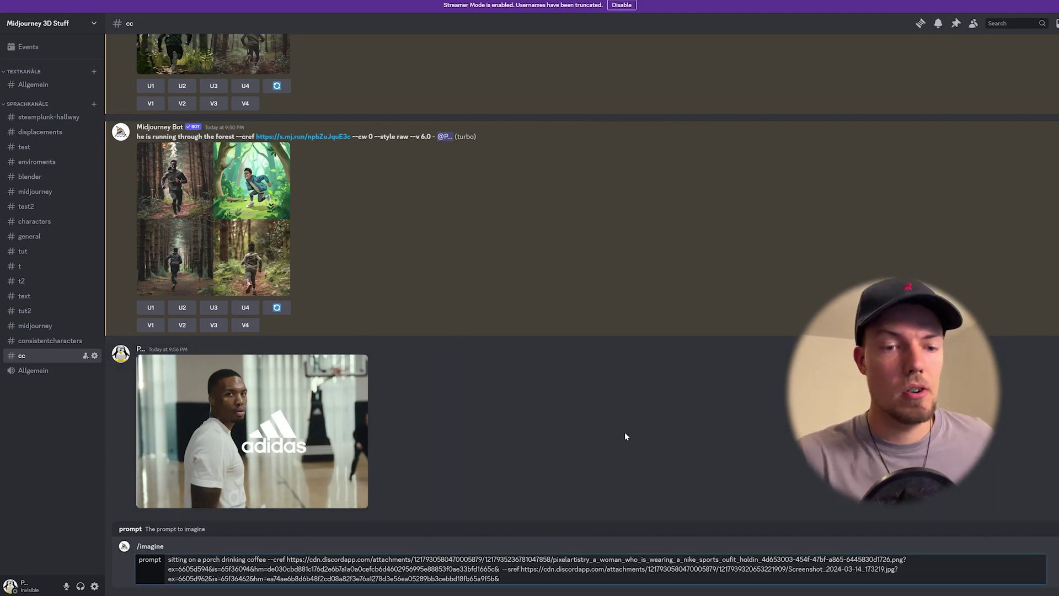
key(Return)
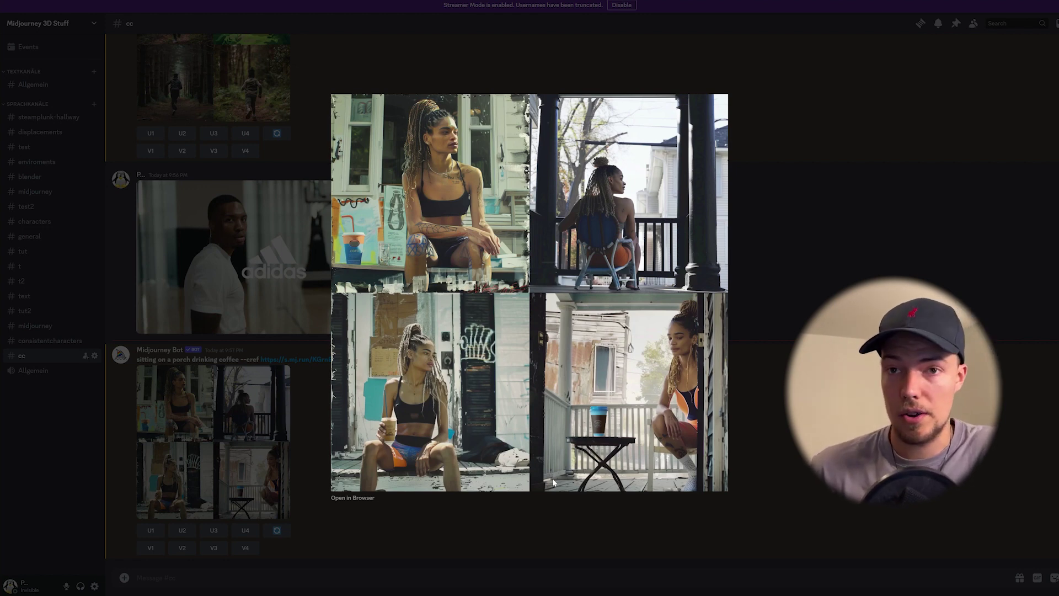
Close the enlarged porch grid and drop selfPortrait-01767.jpg into the #cc channel
key(Escape)
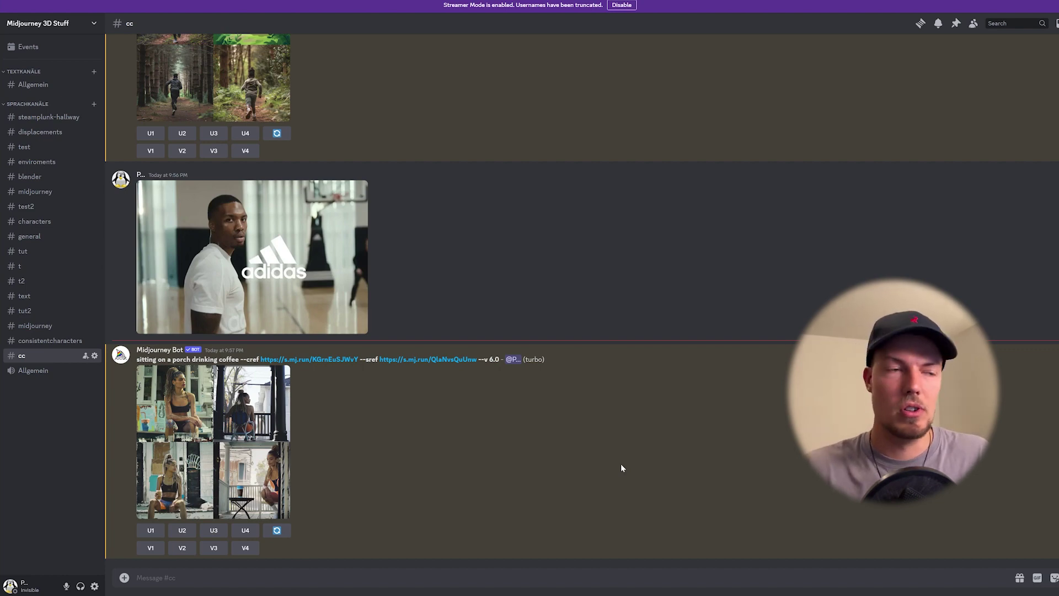
drag(81, 308, 482, 469)
Post the selfie and start an /imagine prompt 'he is sitting in a kitchen watching tv'
key(Return)
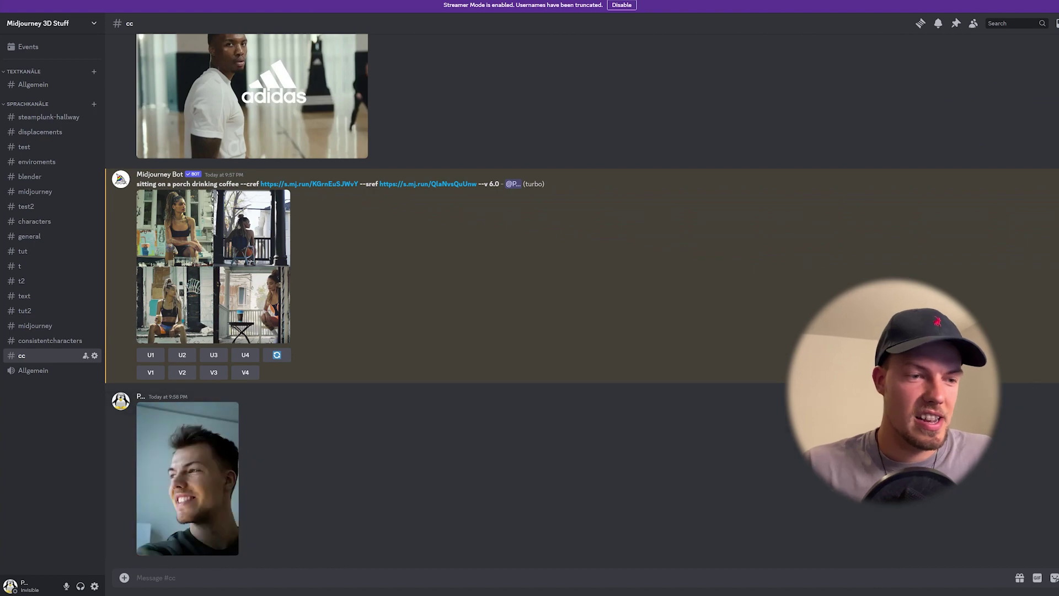
text(/im)
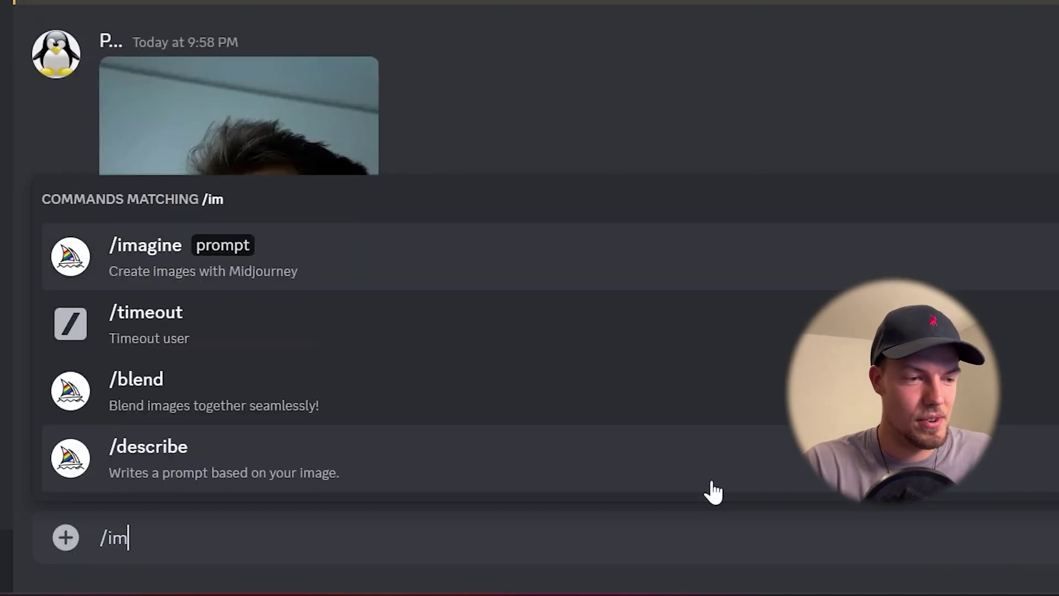
key(Tab)
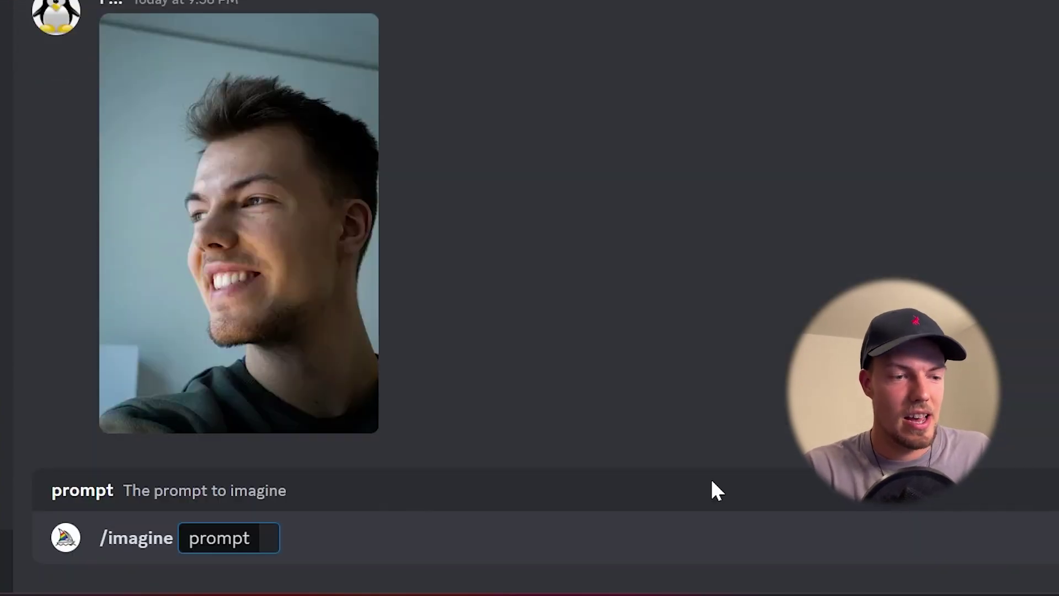
text(w)
key(BackSpace)
text(i)
text( am sitt)
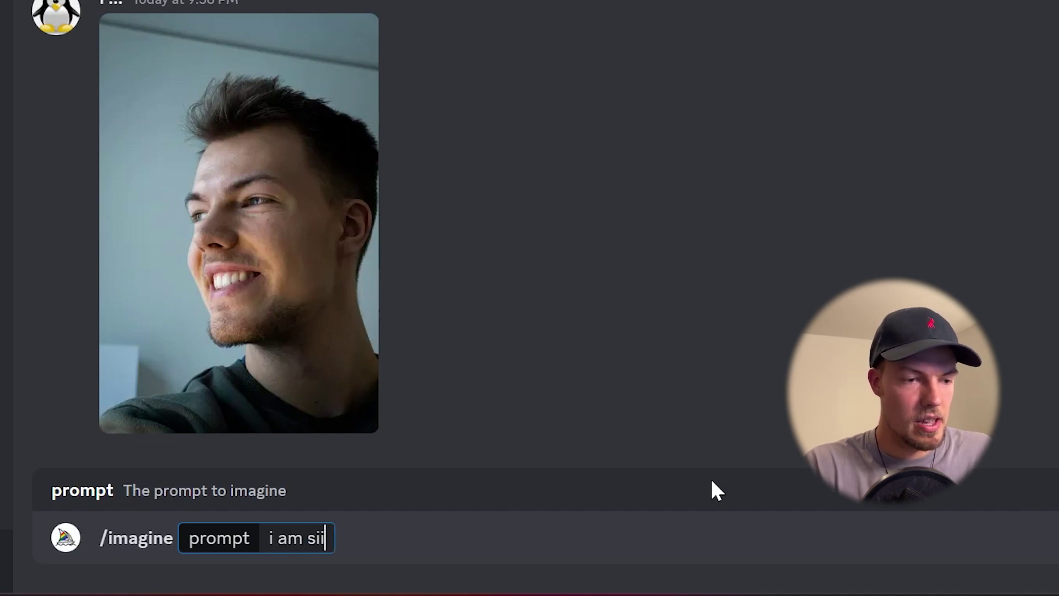
text(ing in)
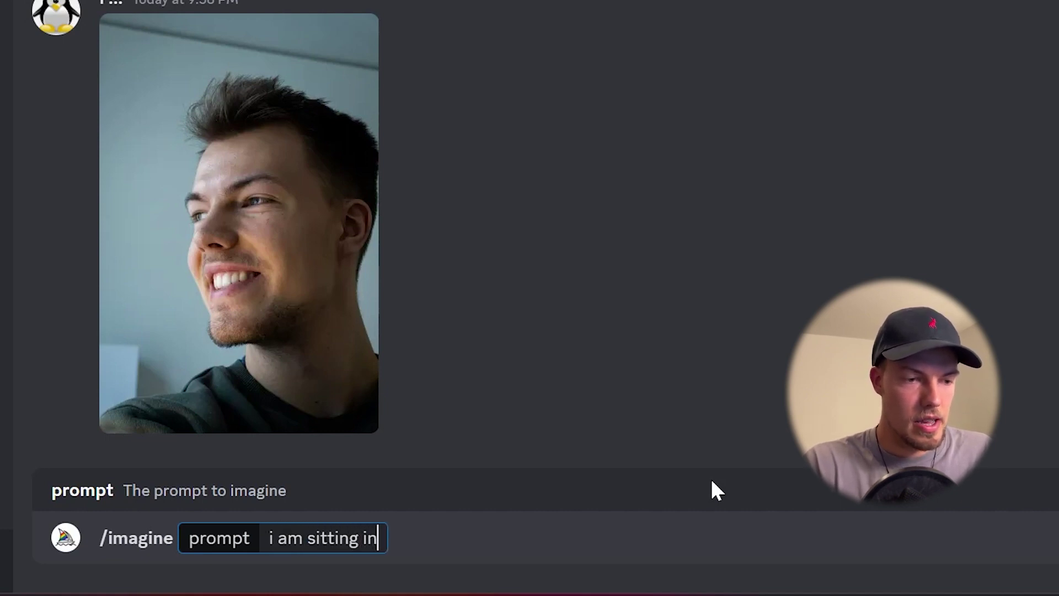
text( a kitchen)
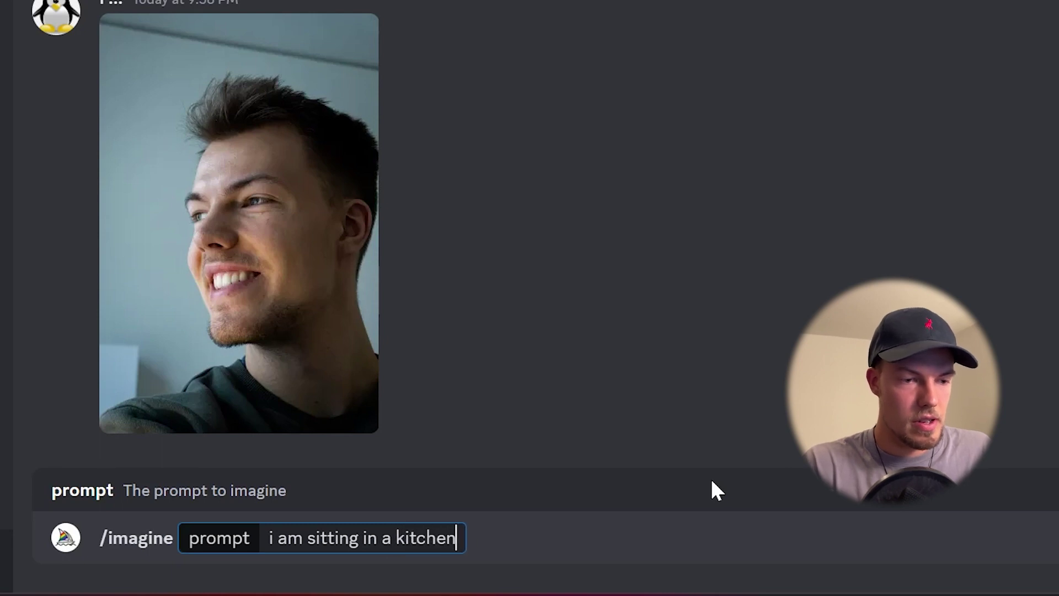
text( watching tv)
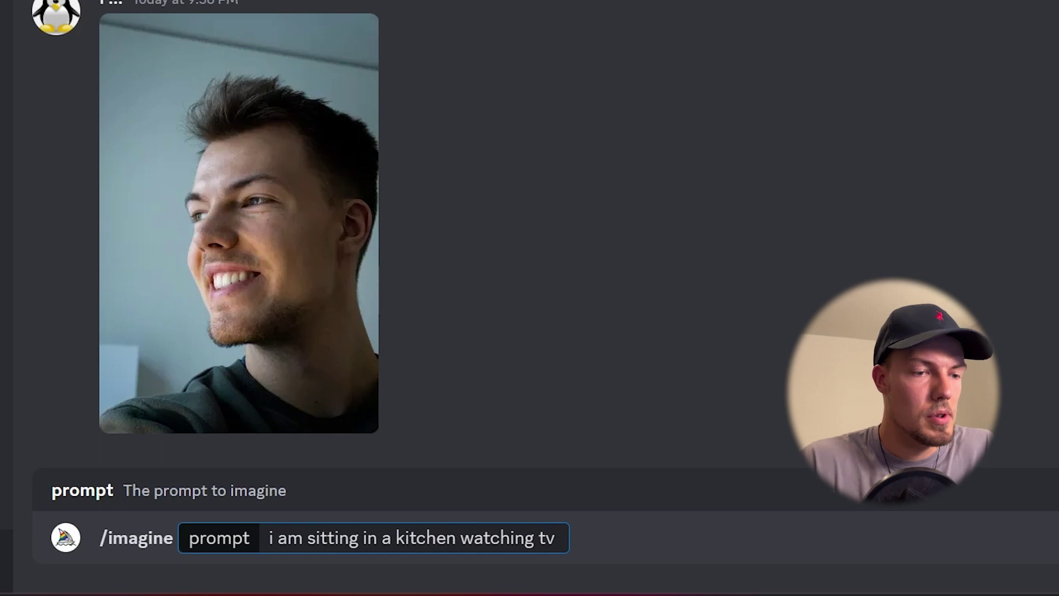
drag(307, 538, 268, 538)
text(he)
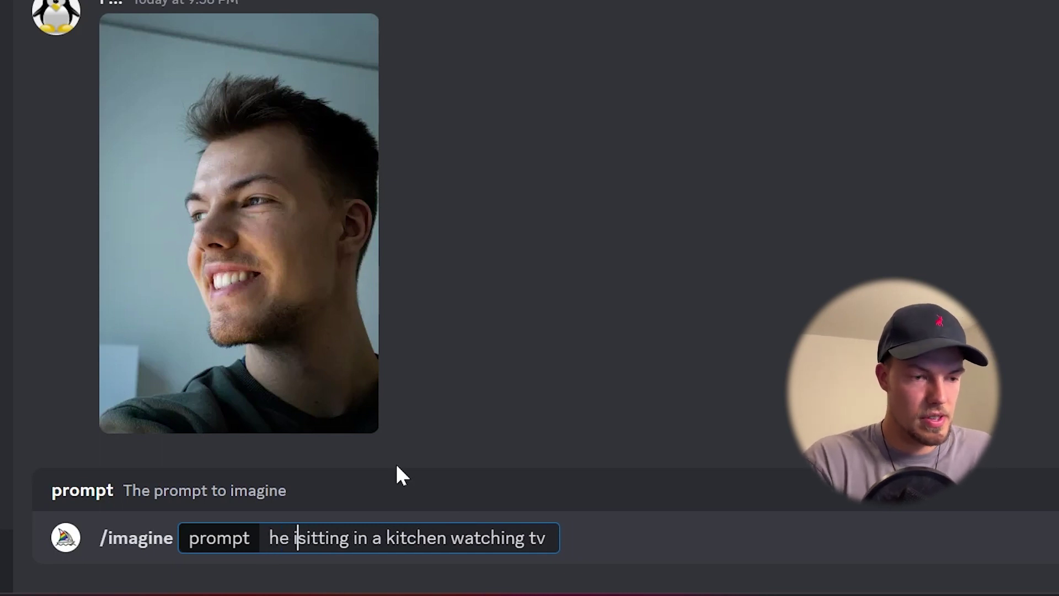
text(s)
Append ', moody, high contrast' and the selfie link as --cref, then send the prompt
key(End)
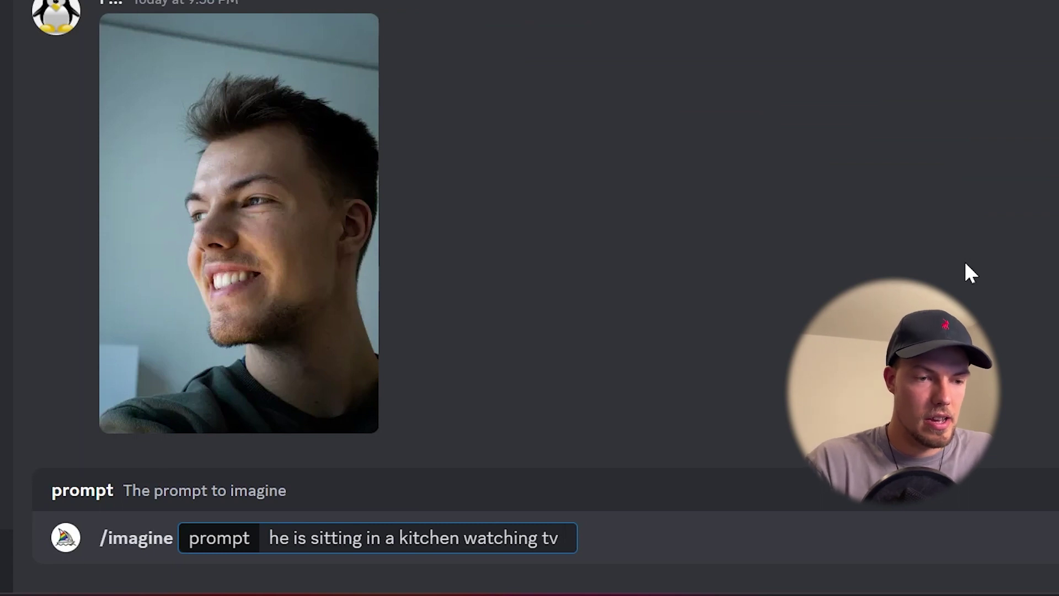
key(BackSpace)
text(, mo)
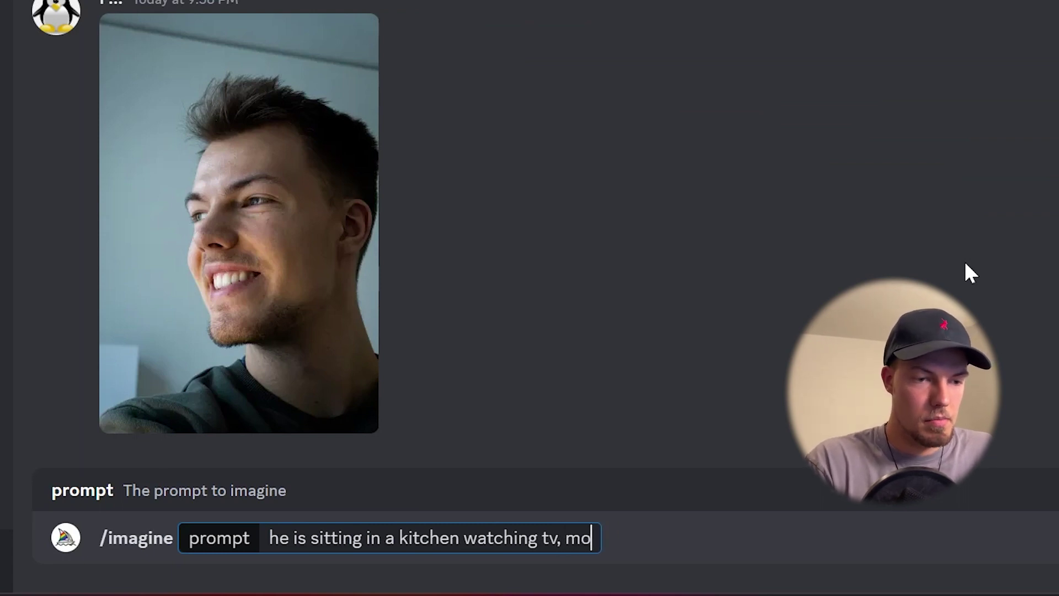
text(ody, c)
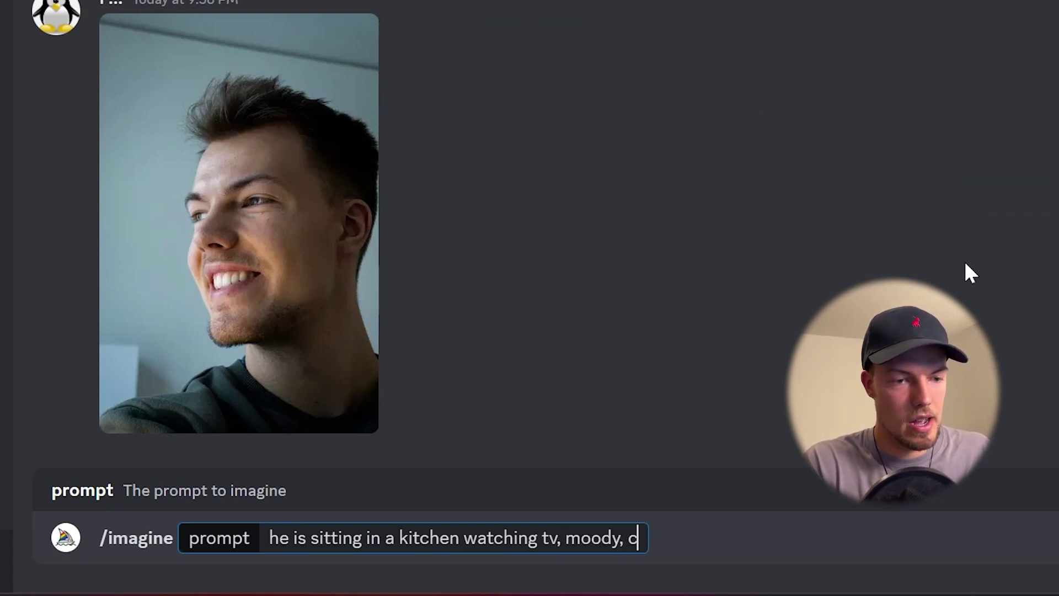
key(BackSpace)
text(high contrast)
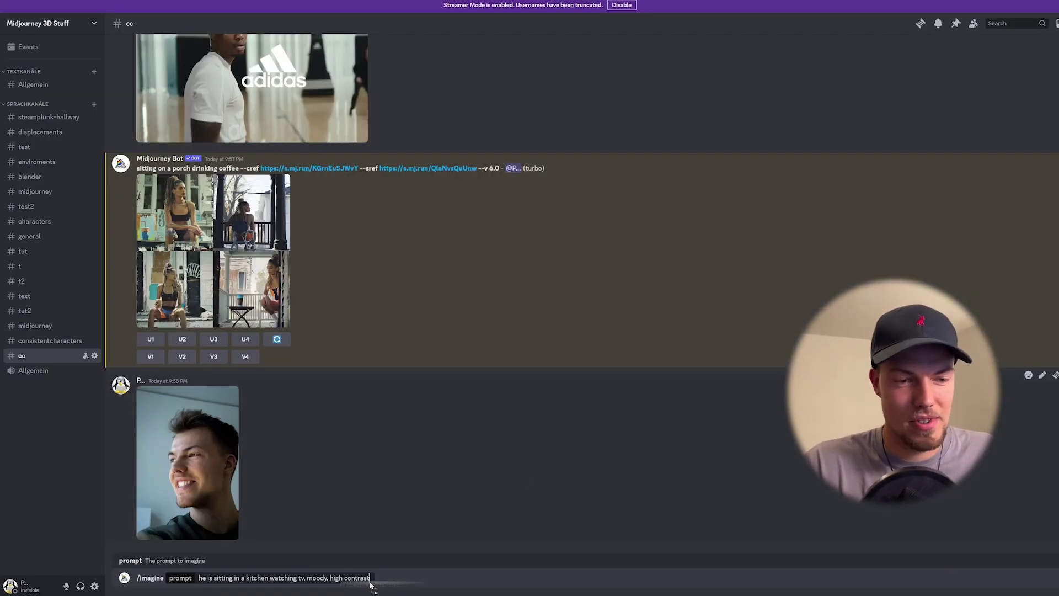
key(ctrl+v)
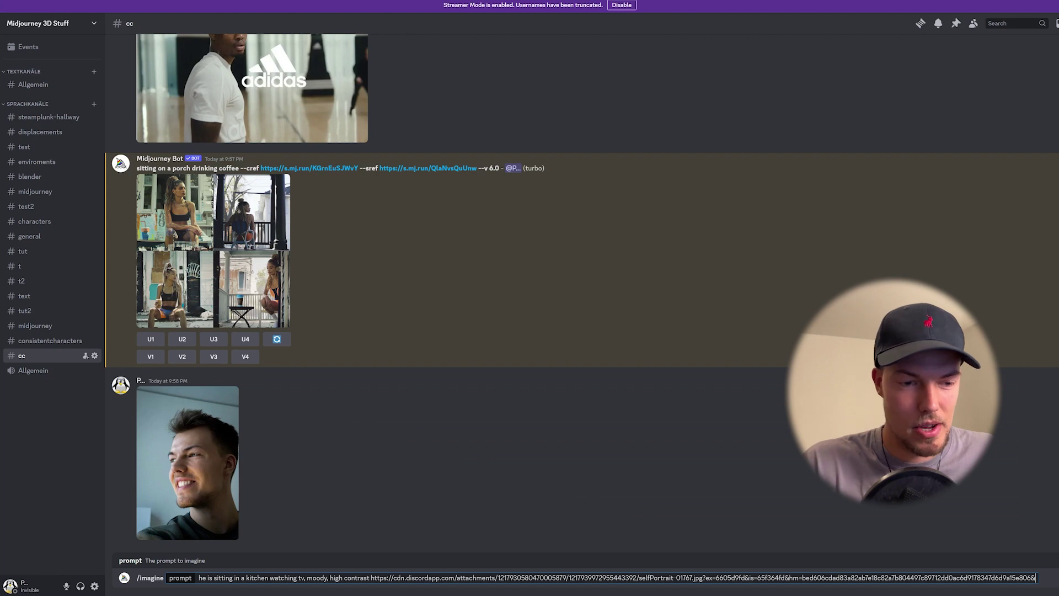
click(370, 578)
text(--c)
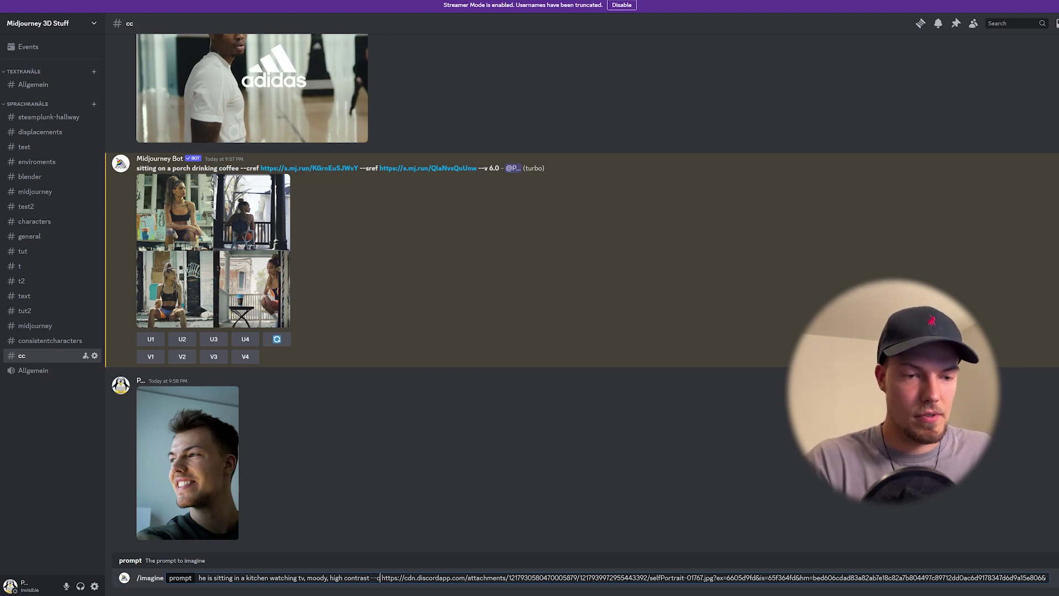
text(ref )
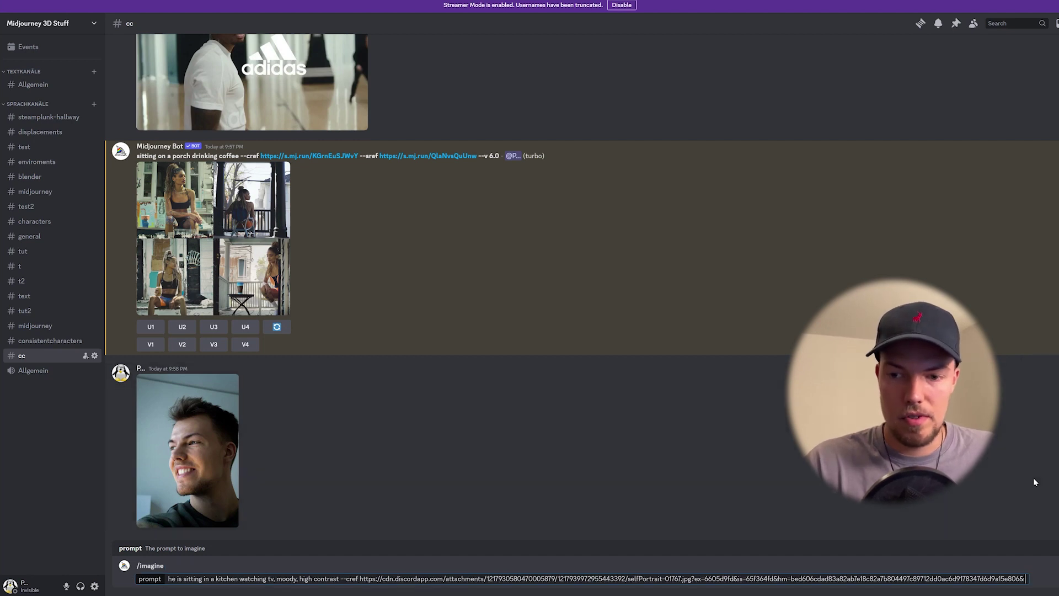
text(--styöe)
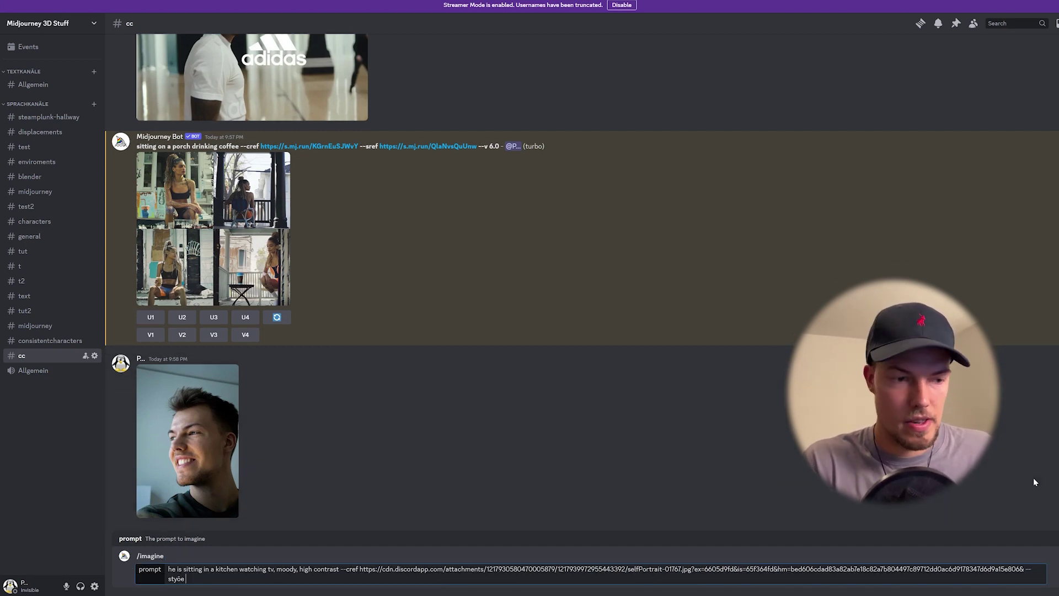
key(Return)
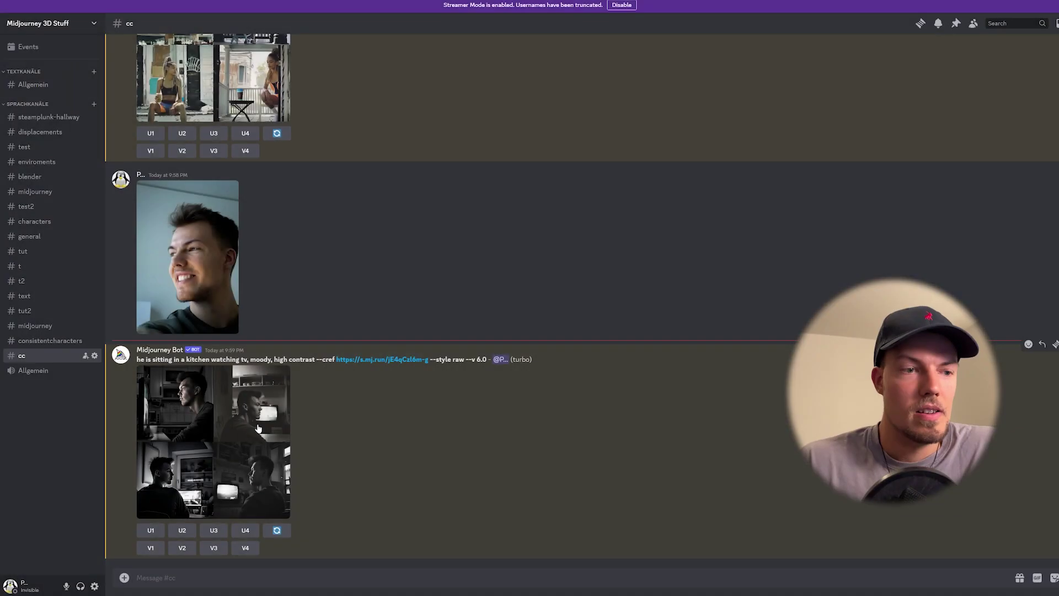
Enlarge the finished black-and-white grid of the man watching TV in a kitchen
click(214, 442)
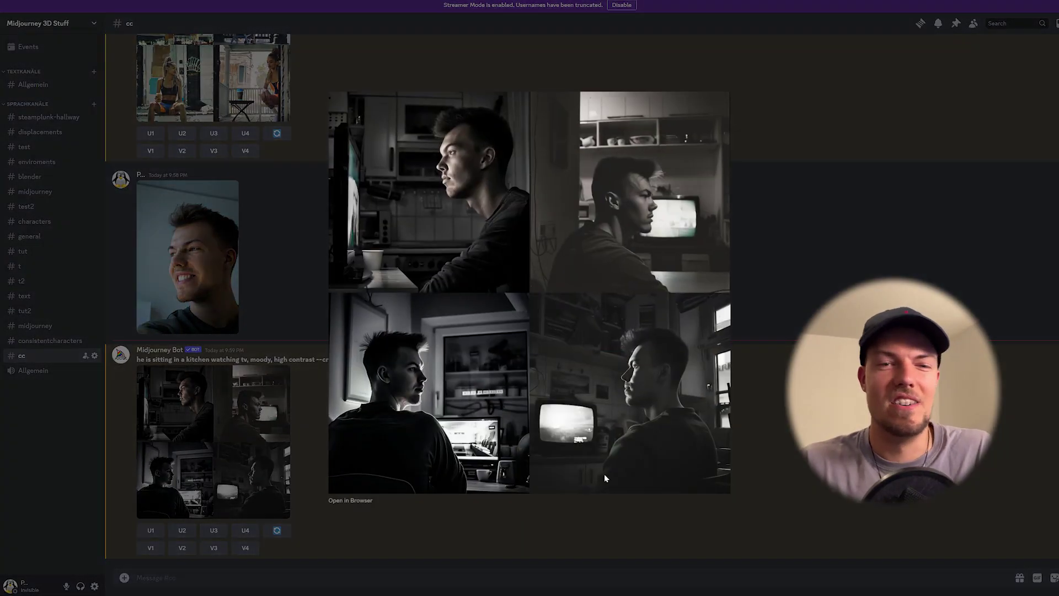